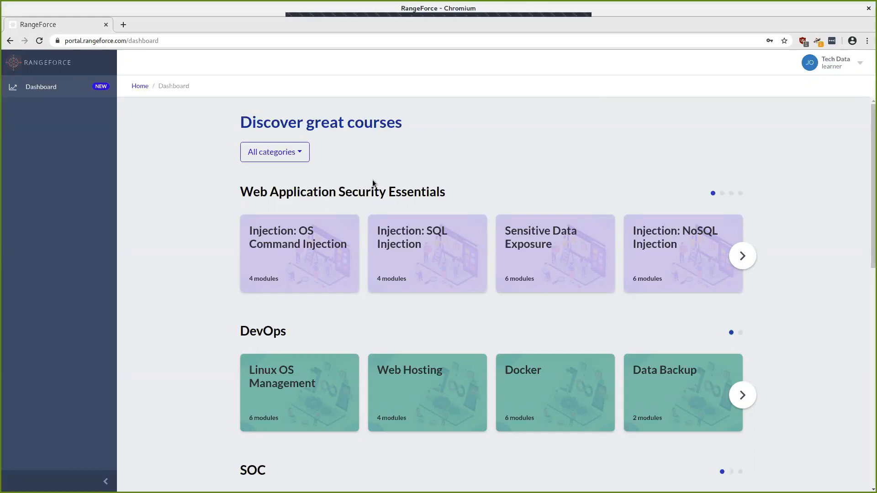
Step: Filter courses to the SOC category and page forward twice to the Reverse Engineering card
left_click(281, 156)
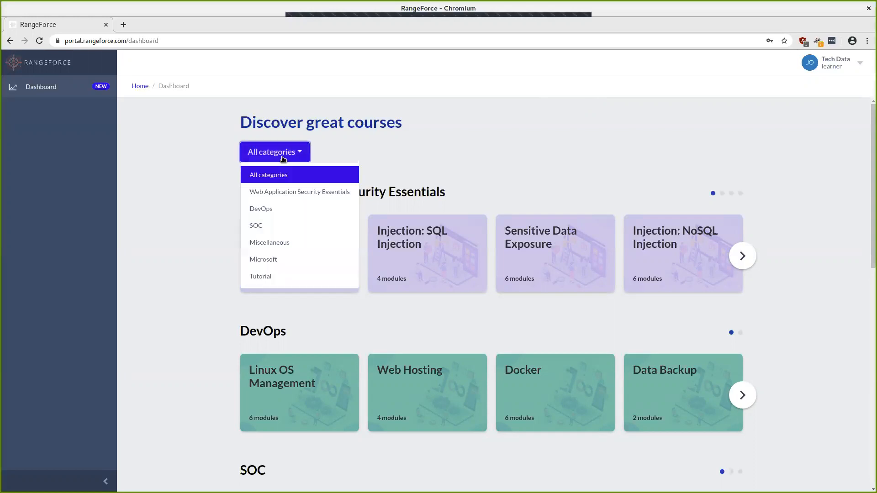
left_click(280, 227)
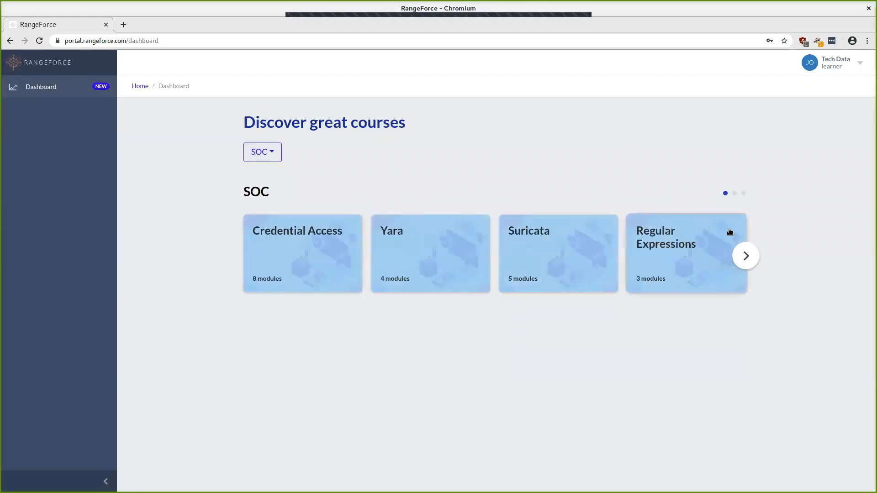
right_click(735, 252)
left_click(746, 243)
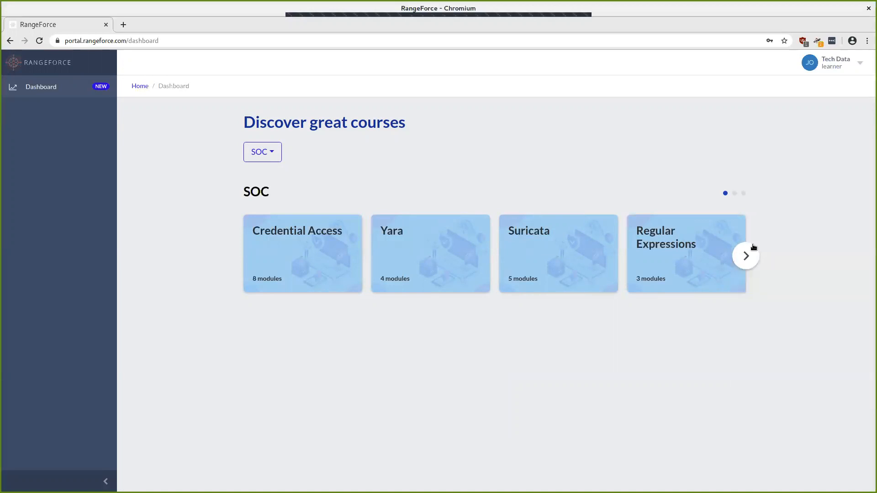
left_click(746, 256)
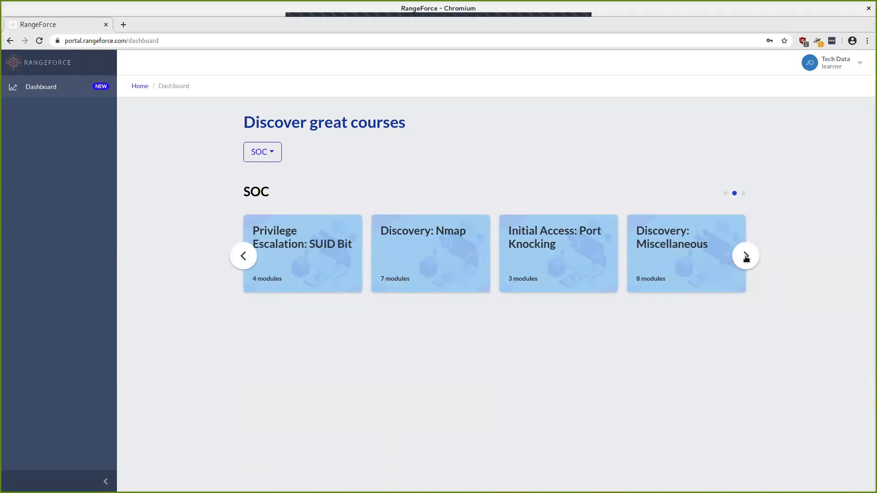
left_click(746, 257)
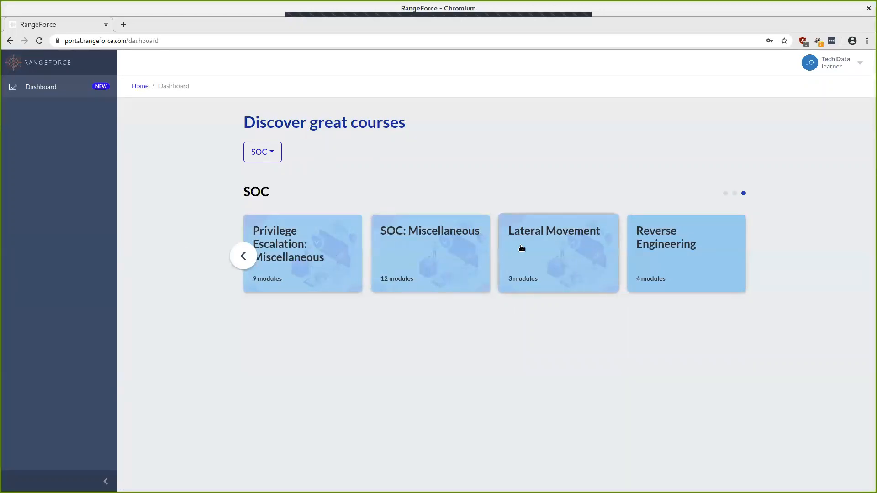
Step: Open the Reverse Engineering course summary, then its View details page
left_click(647, 242)
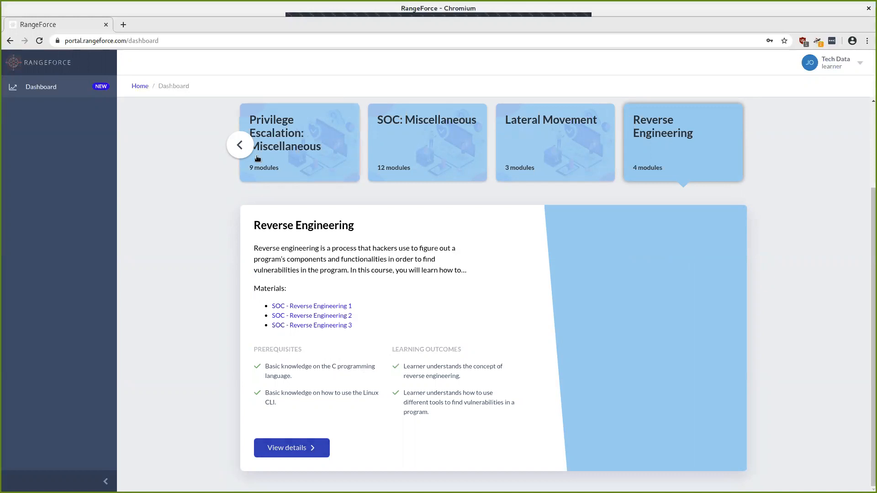
left_click(240, 145)
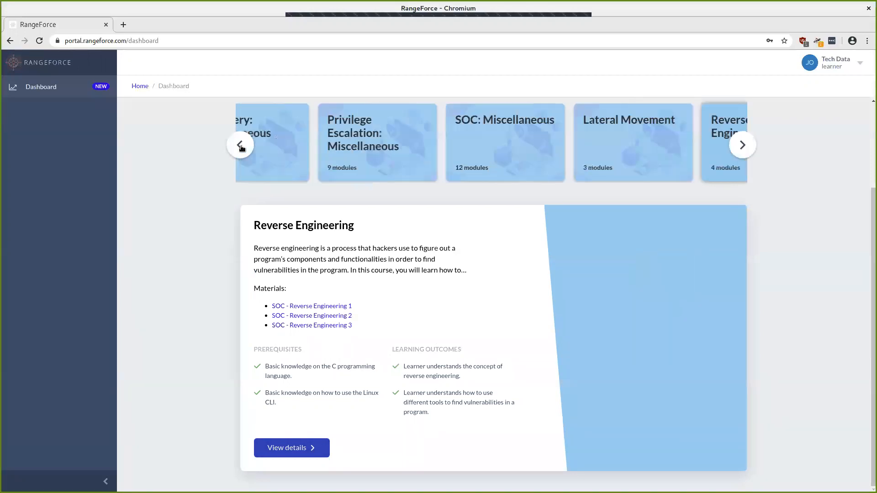
left_click(742, 145)
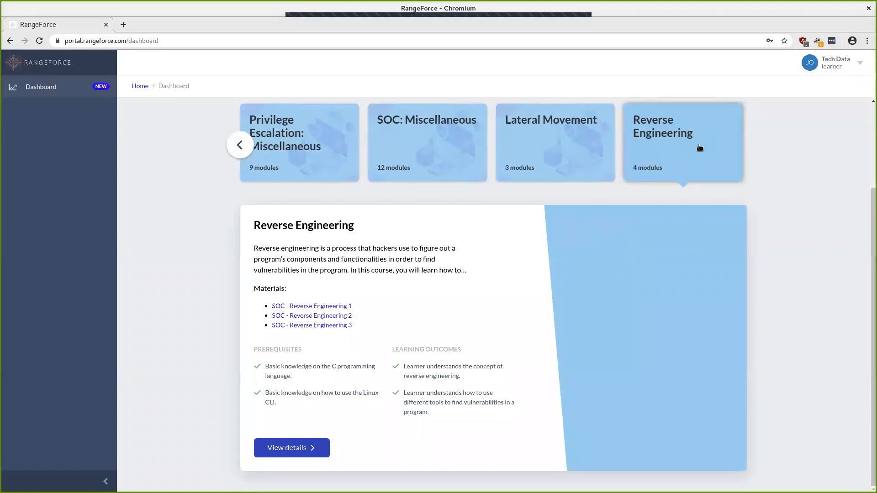
left_click(299, 448)
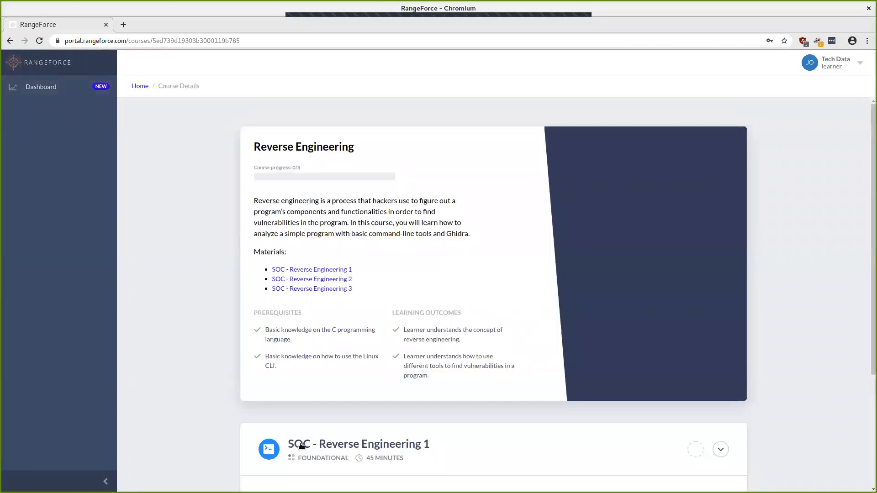
Step: Scroll to the module list and expand SOC - Reverse Engineering 2
scroll(327, 337, "down", 5)
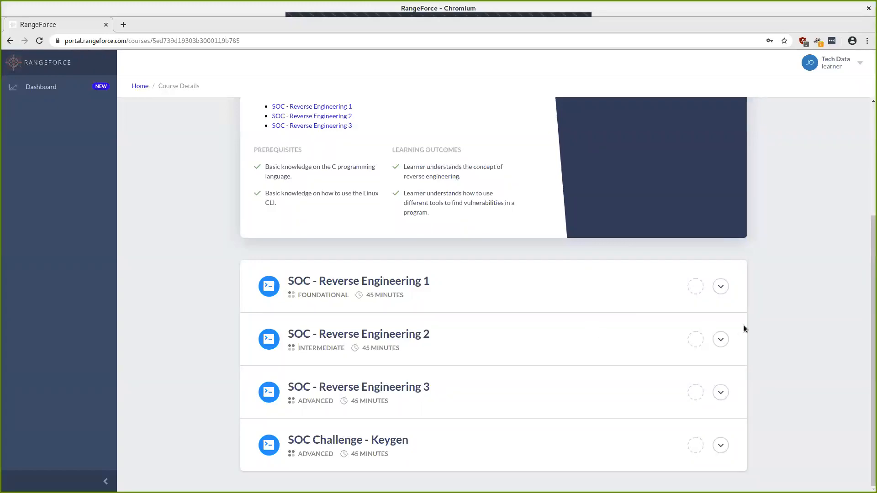
left_click(718, 343)
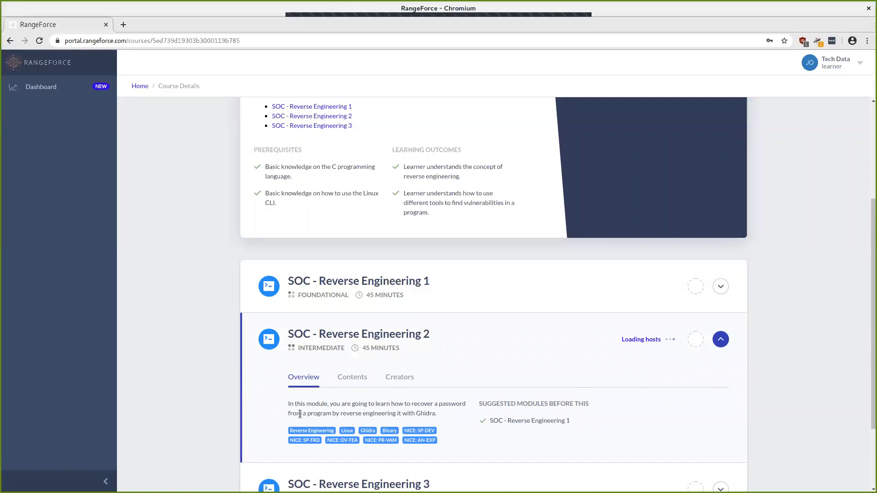
Step: Highlight 'reverse', the whole description paragraph, and 'Ghidra' in the module overview
double_click(342, 415)
triple_click(343, 416)
double_click(428, 413)
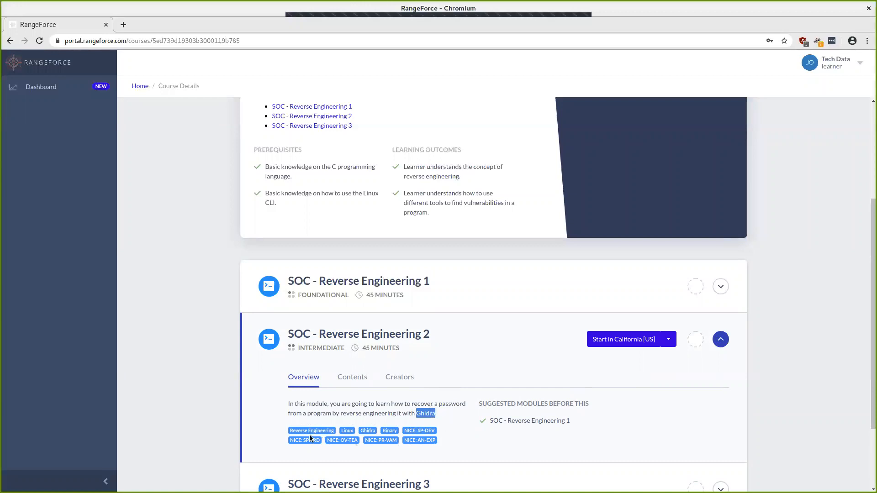
Step: Read the Contents tab description, return to Overview, and show the lab start locations
left_click(352, 381)
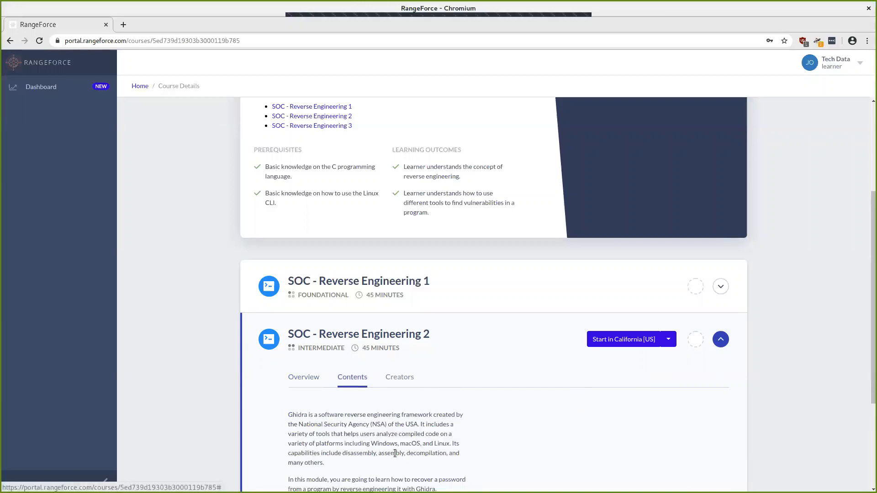
scroll(394, 453, "down", 2)
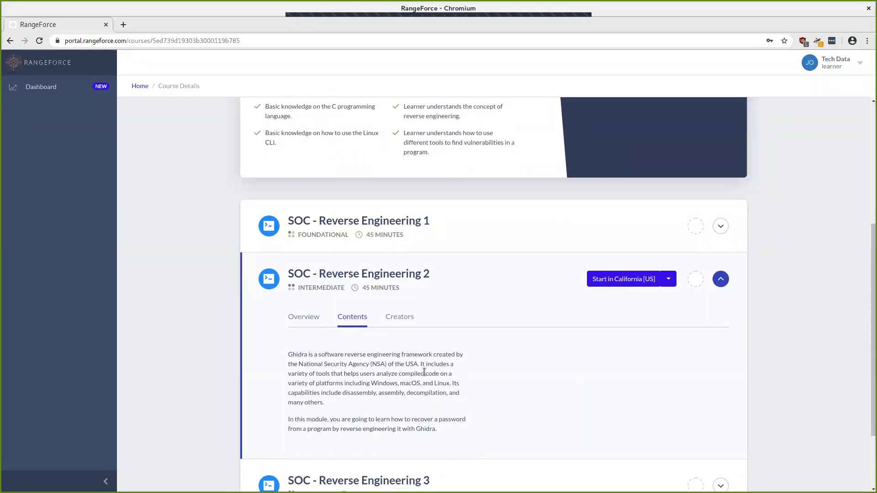
scroll(406, 372, "down", 1)
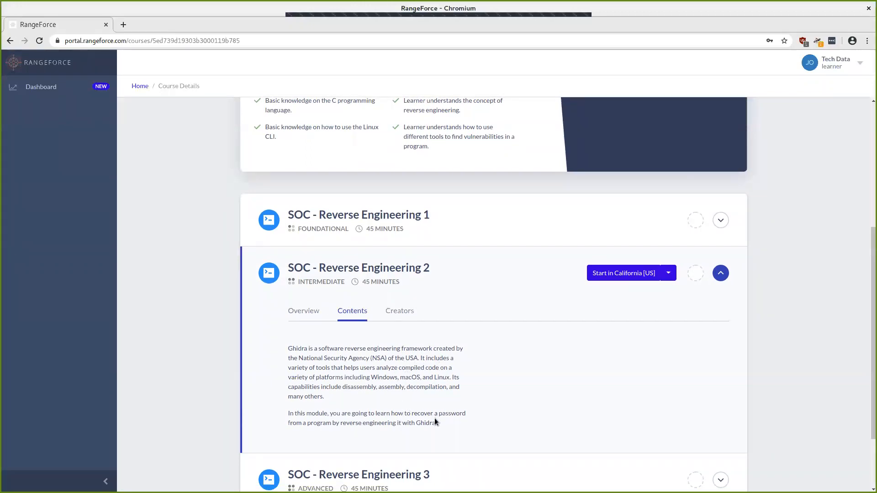
left_click(304, 310)
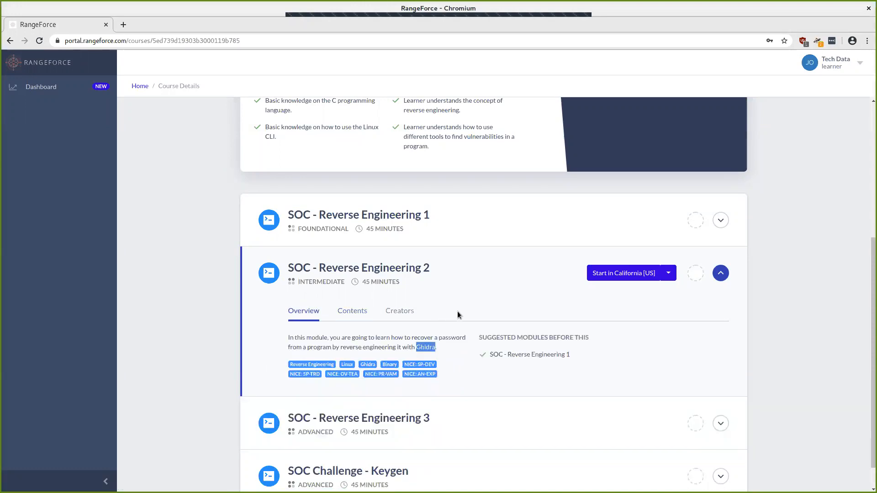
left_click(668, 279)
Step: Start the SOC - Reverse Engineering 2 lab in the California [US] location
left_click(555, 280)
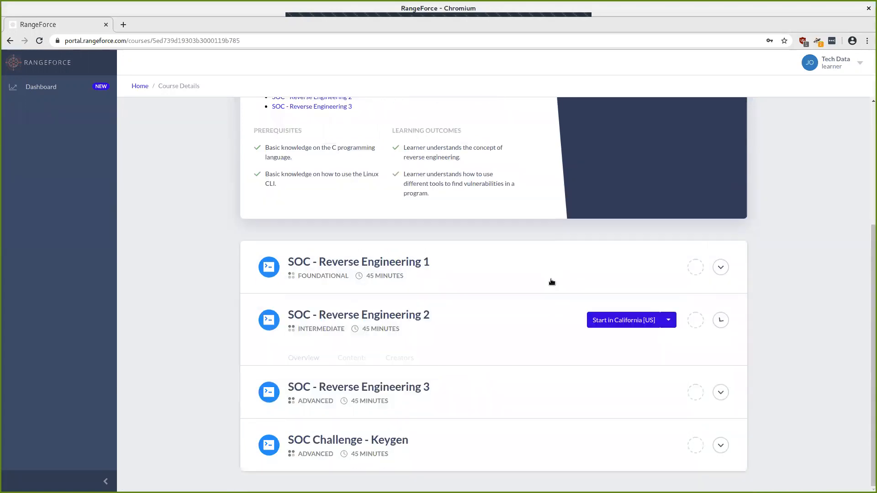
left_click(668, 339)
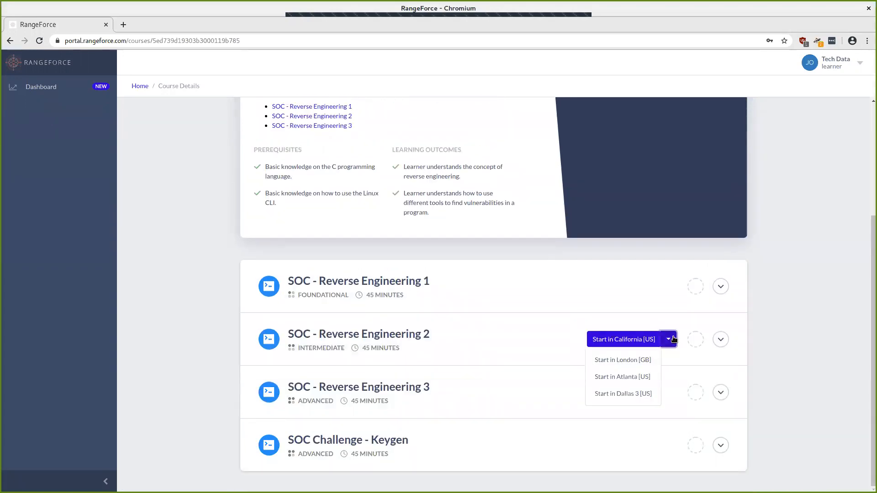
left_click(718, 339)
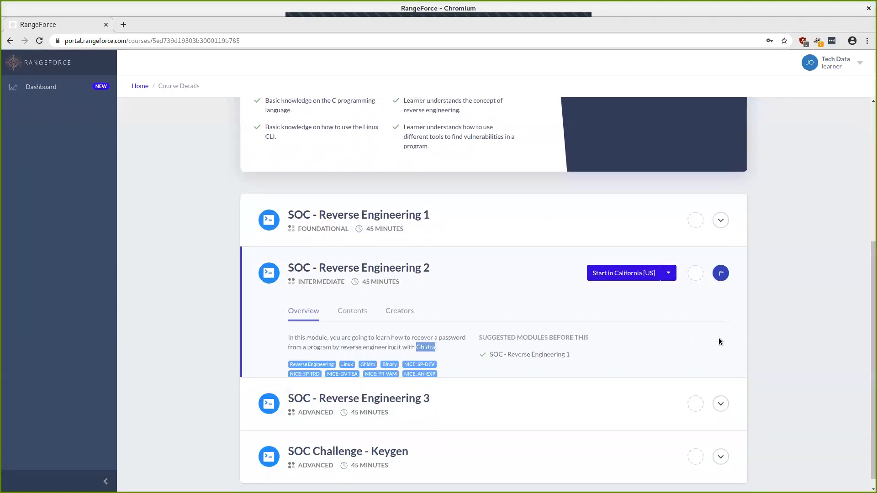
left_click(620, 277)
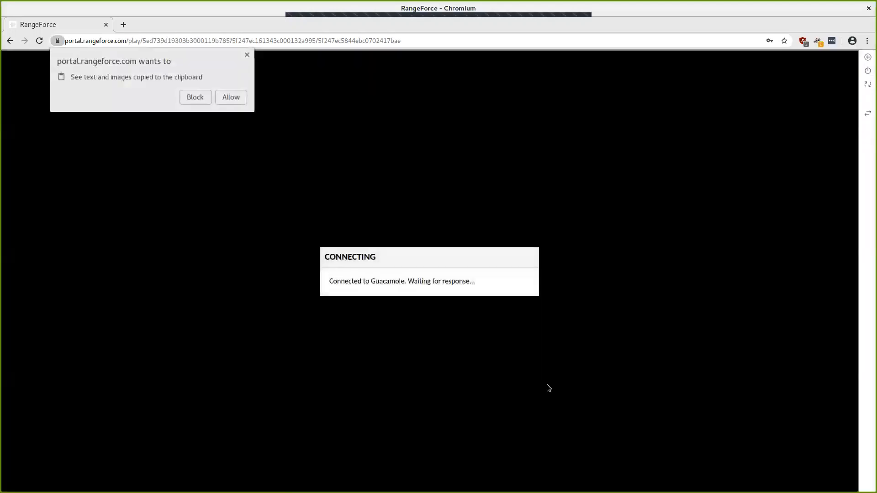
Step: Block the clipboard access prompt so the lab's remote desktop loads
left_click(190, 97)
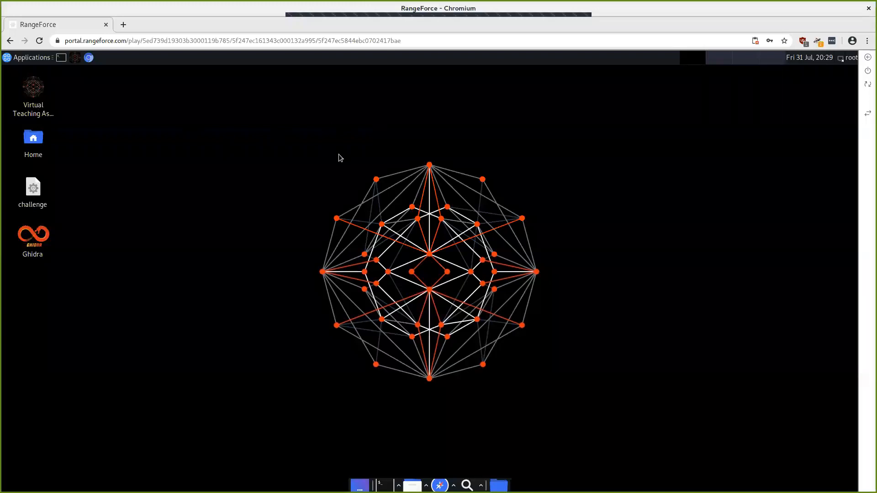
Step: Launch the Virtual Teaching Assistant from its desktop icon
double_click(39, 100)
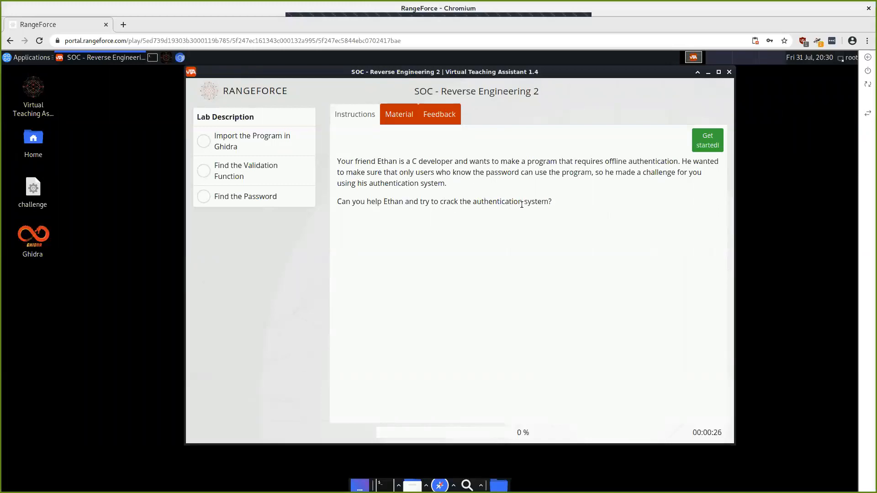
Step: Open the Material tab and scroll through the 'Intro to reverse engineering with Ghidra' article
left_click(400, 122)
scroll(505, 194, "down", 3)
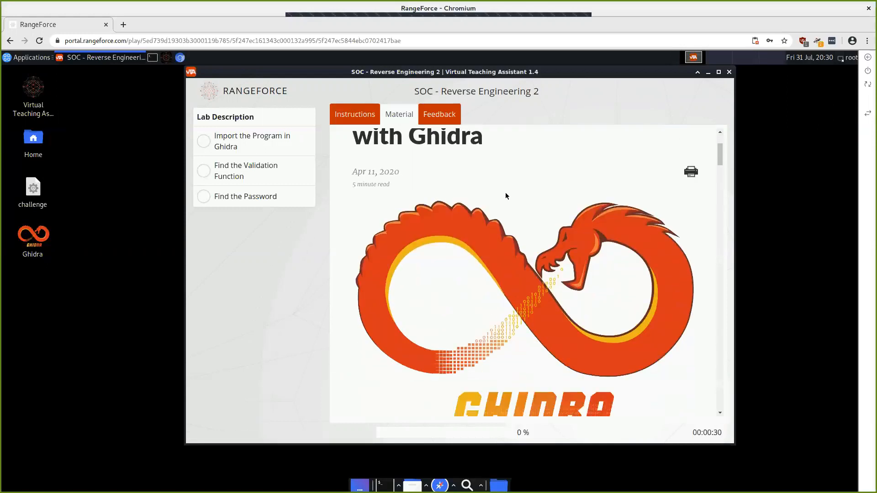
scroll(506, 195, "down", 5)
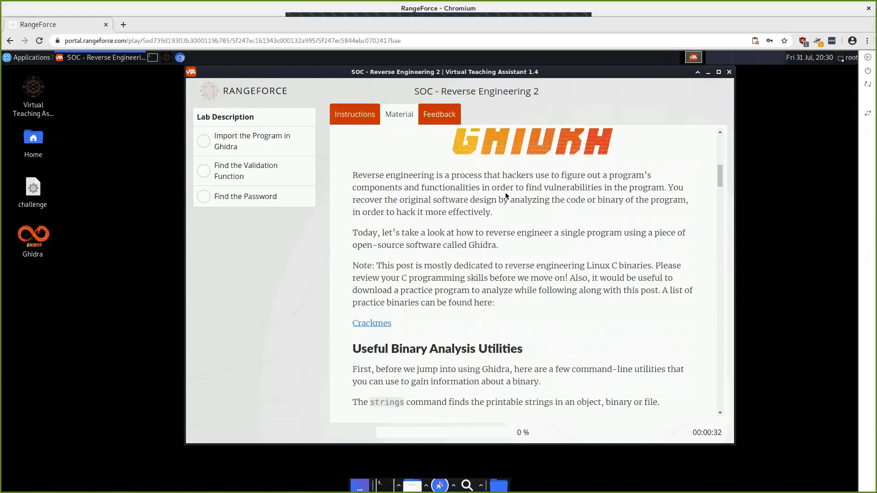
scroll(506, 196, "up", 6)
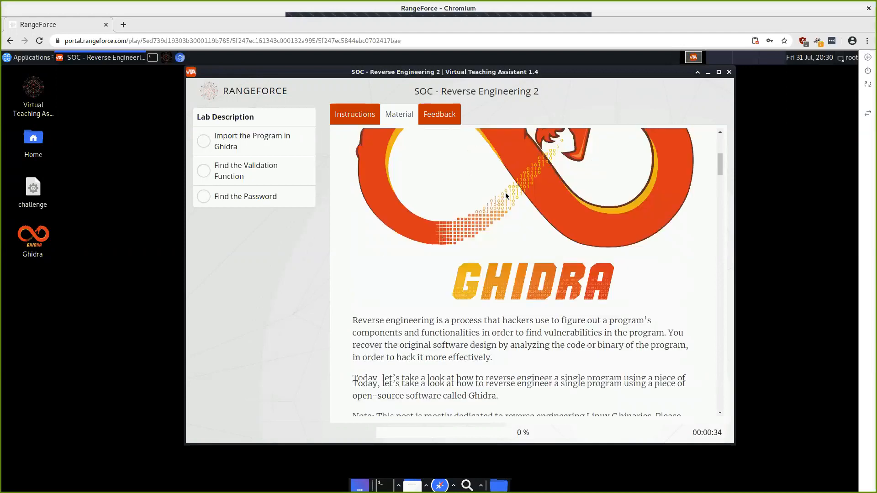
scroll(506, 196, "up", 2)
scroll(506, 193, "up", 2)
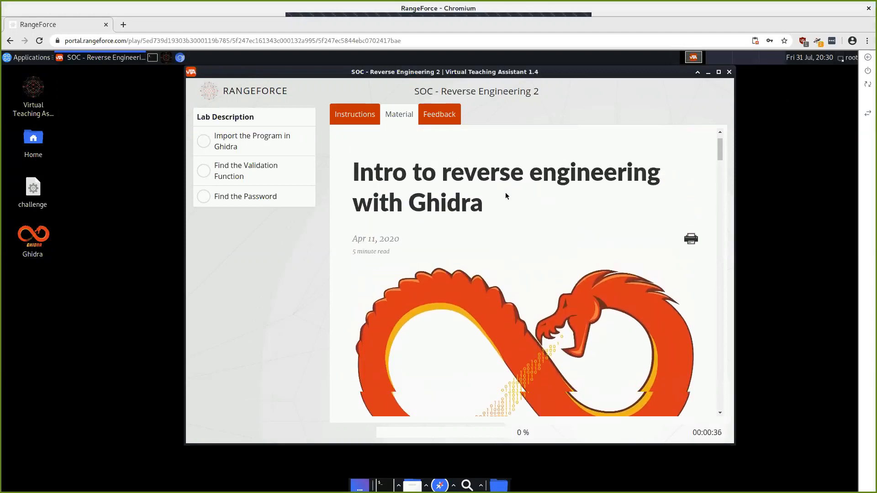
scroll(506, 193, "down", 1)
scroll(506, 195, "down", 9)
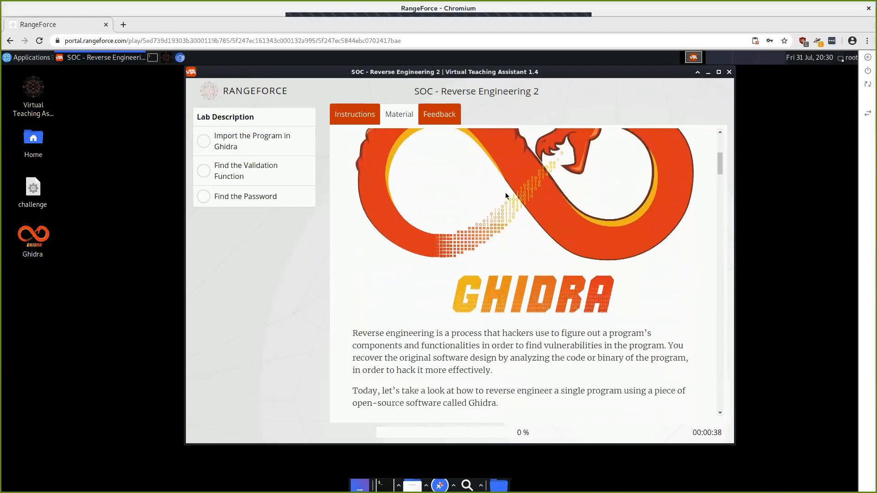
scroll(506, 195, "down", 5)
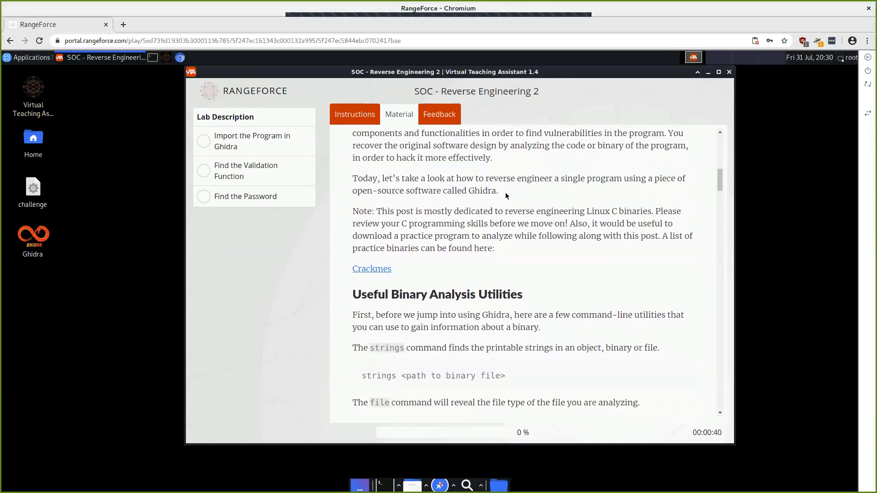
scroll(505, 193, "down", 5)
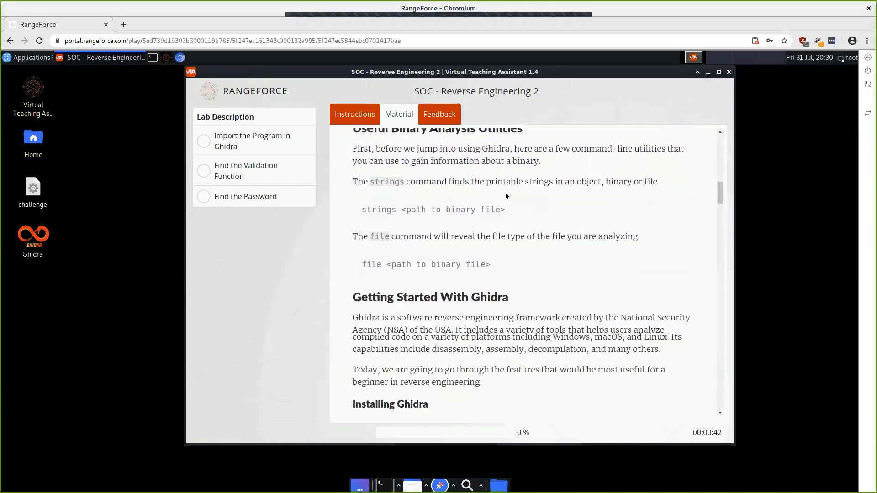
scroll(505, 194, "down", 2)
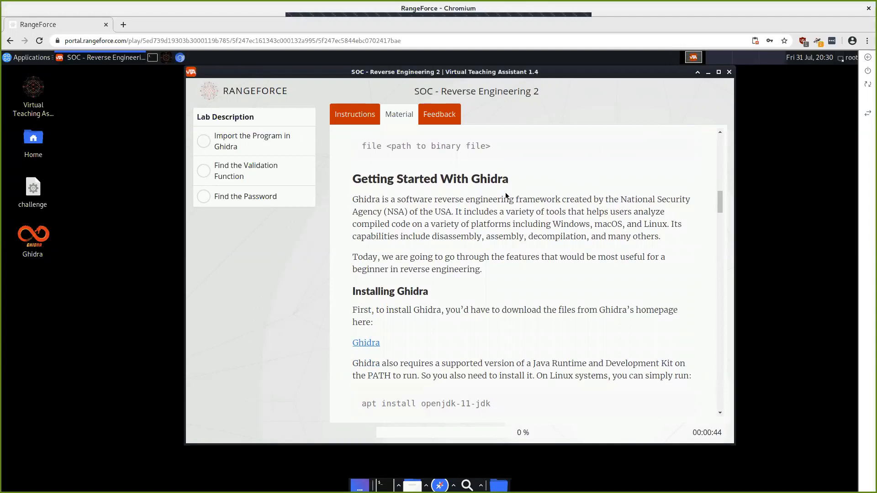
scroll(506, 195, "up", 15)
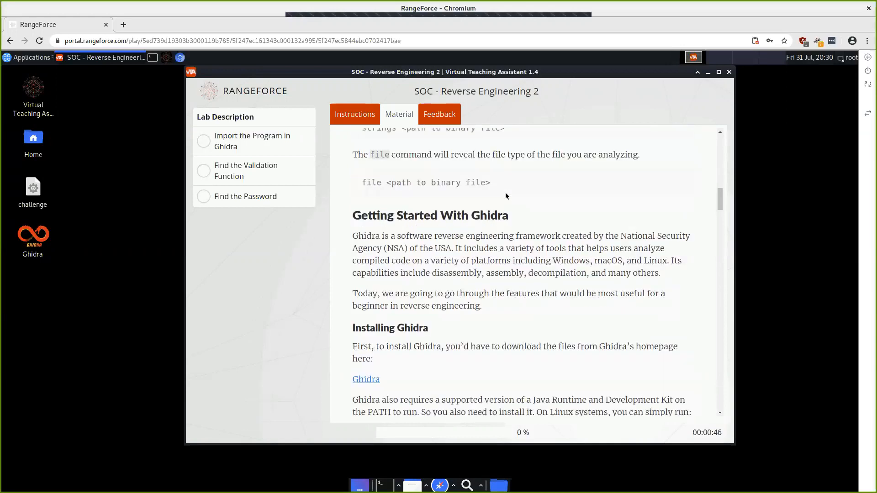
scroll(505, 194, "up", 8)
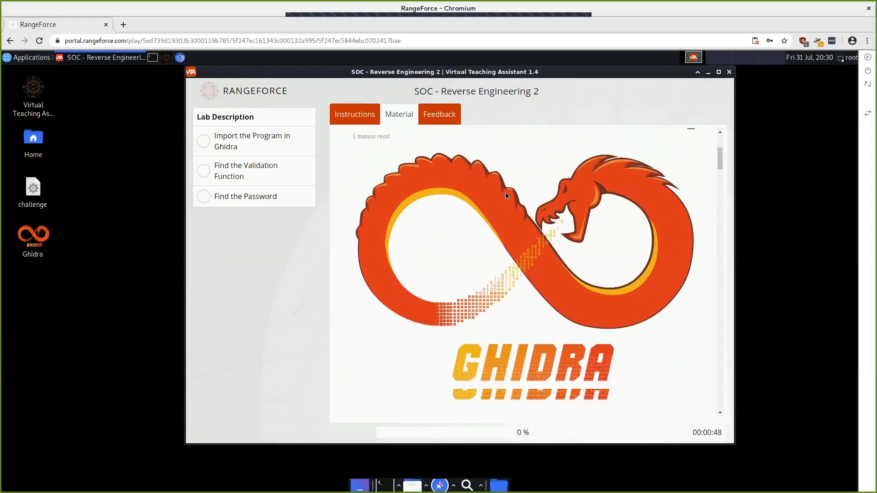
Step: Switch back to the Instructions tab and highlight the word 'challenge'
left_click(350, 119)
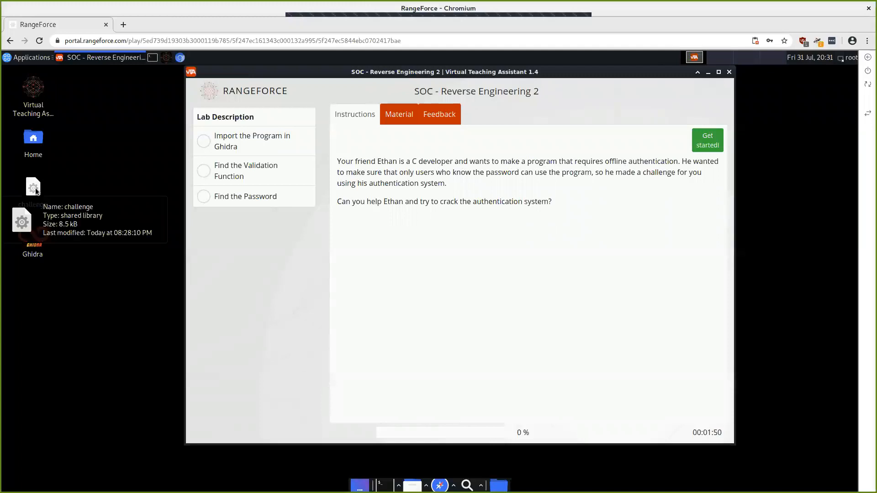
double_click(654, 171)
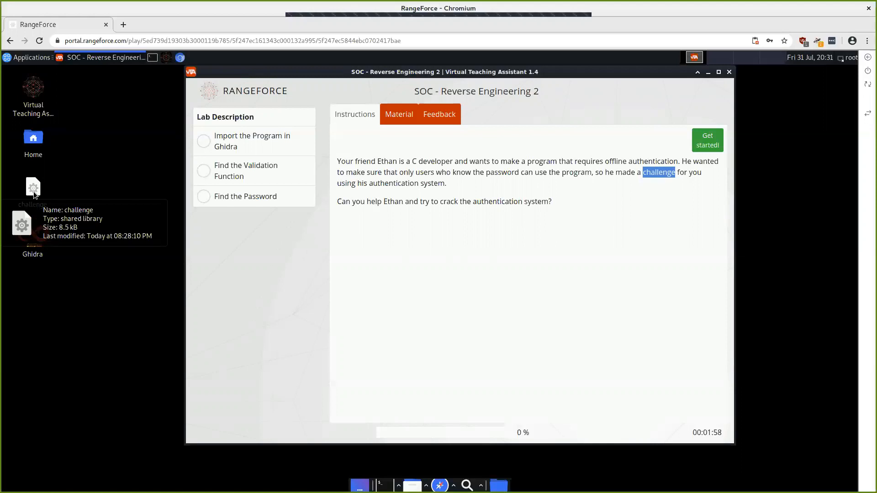
Step: Open a terminal beside the lab instructions and change into ~/Desktop
left_click(153, 58)
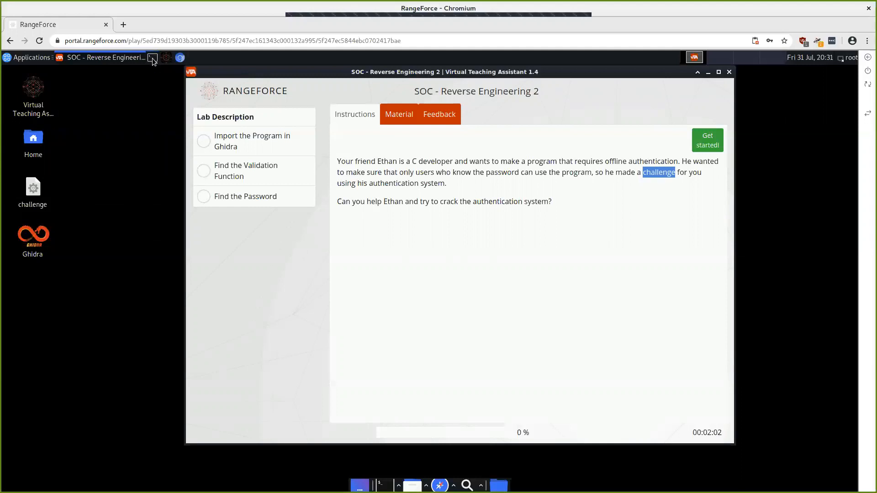
left_click_drag(209, 72, 755, 194)
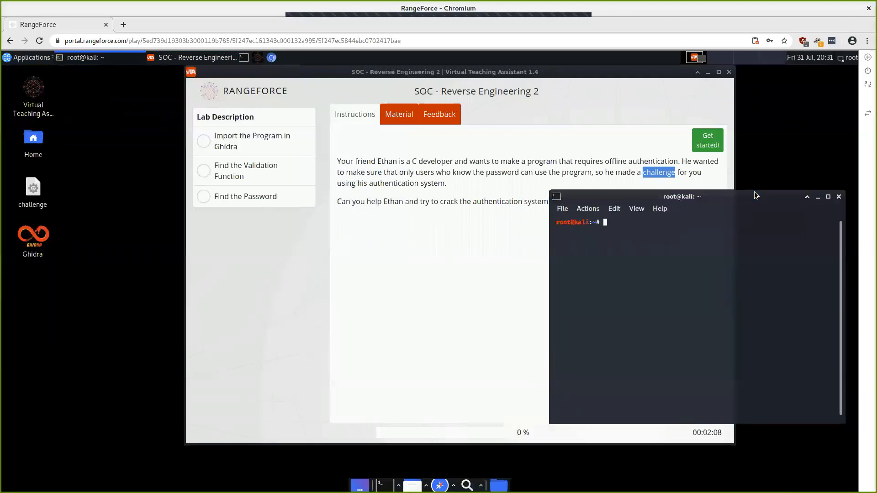
type("cd D")
key("BackSpace")
key("BackSpace")
key("BackSpace")
key("BackSpace")
type("~/DEs")
key("BackSpace")
key("BackSpace")
type("es")
key("Tab")
key("Return")
Step: Print the current path with pwd and list the Desktop files with ls
type("pwd")
key("Return")
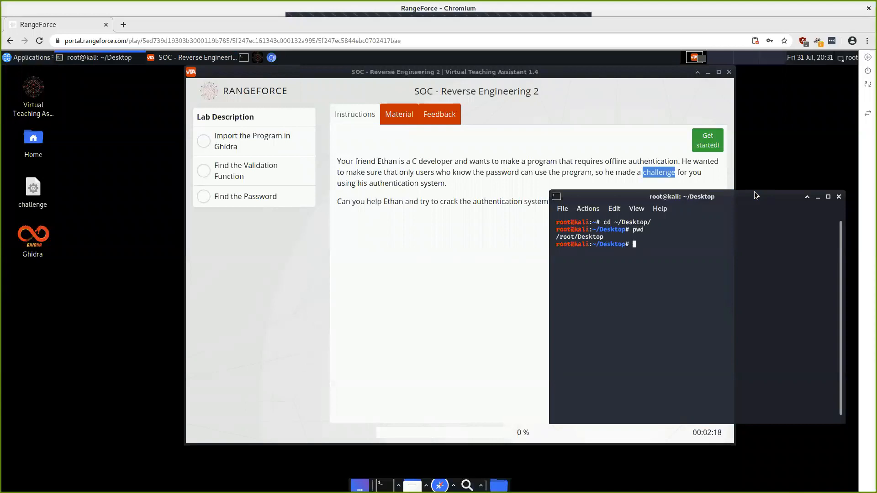
type("ls")
key("Return")
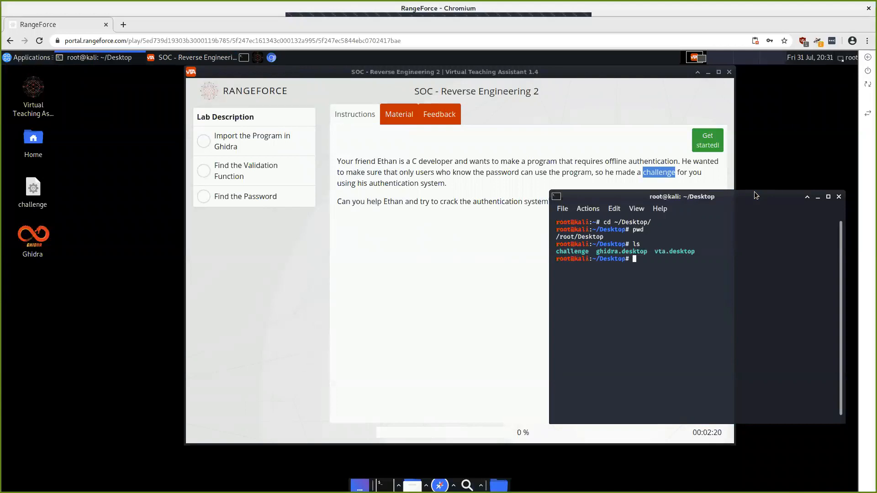
Step: Run ./challenge twice, entering two guessed passwords that are both rejected
type("./challe")
key("Tab")
key("Return")
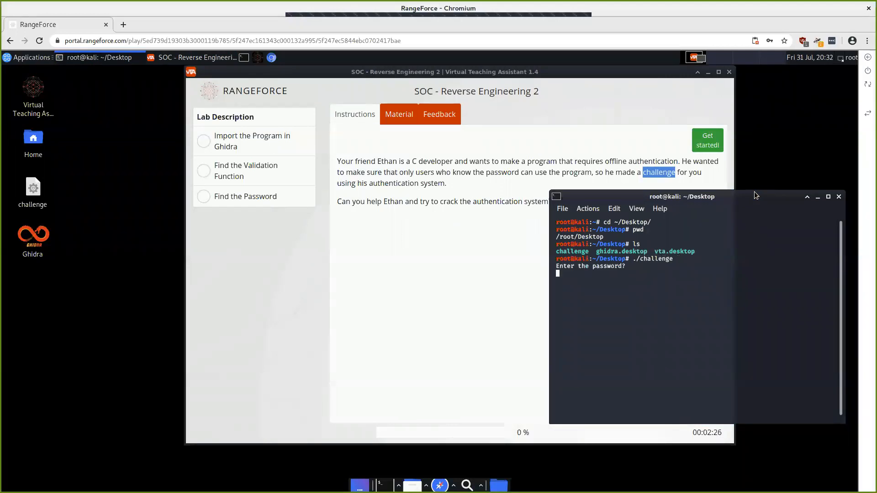
type("password")
key("Return")
key("Up")
key("Return")
type("p@$$w0rd")
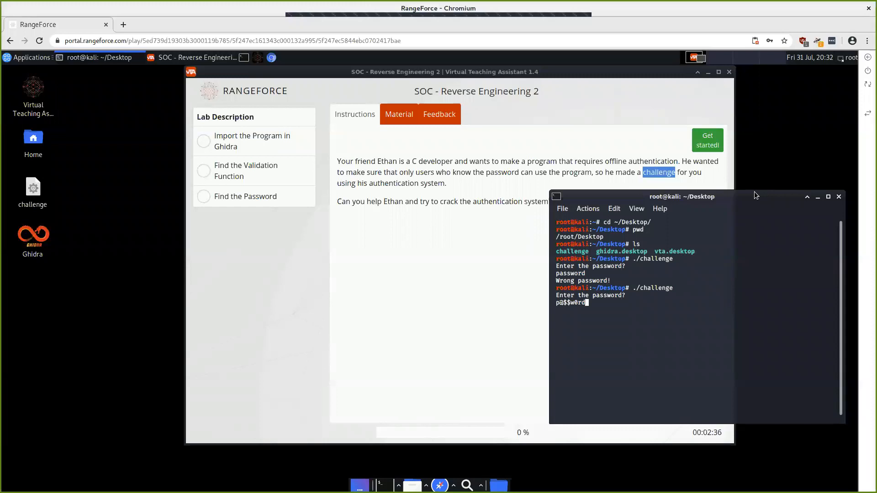
key("Return")
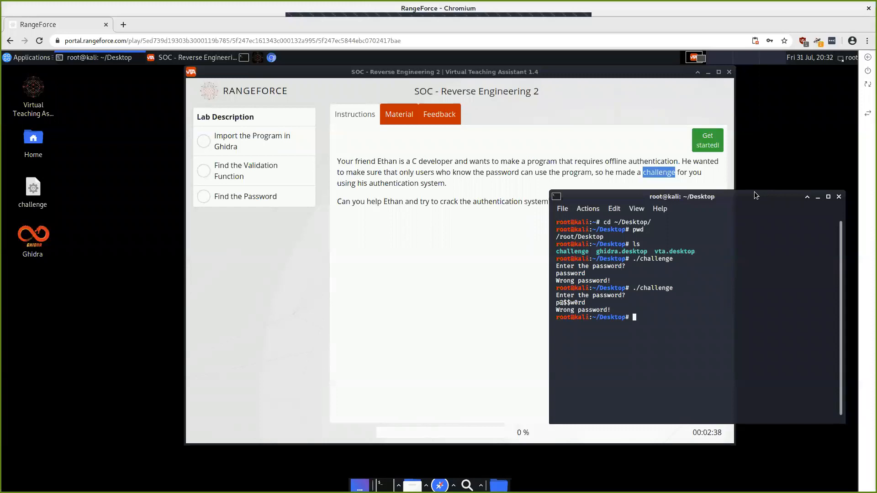
key("Up")
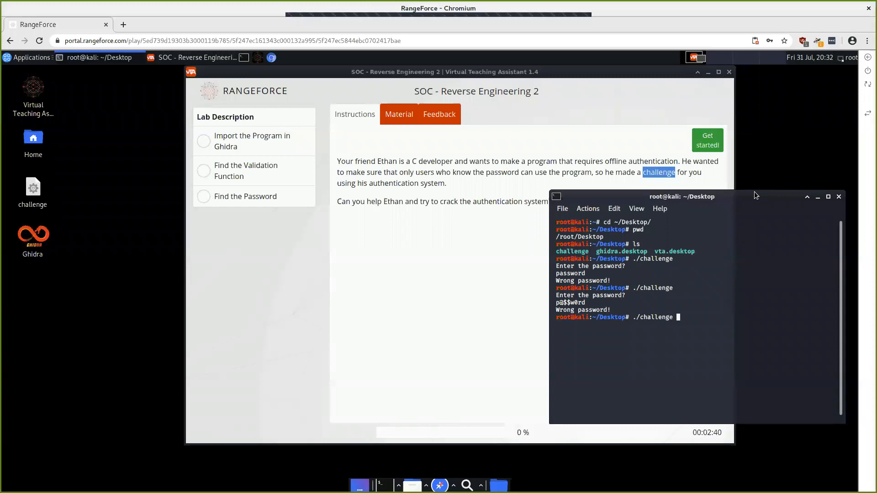
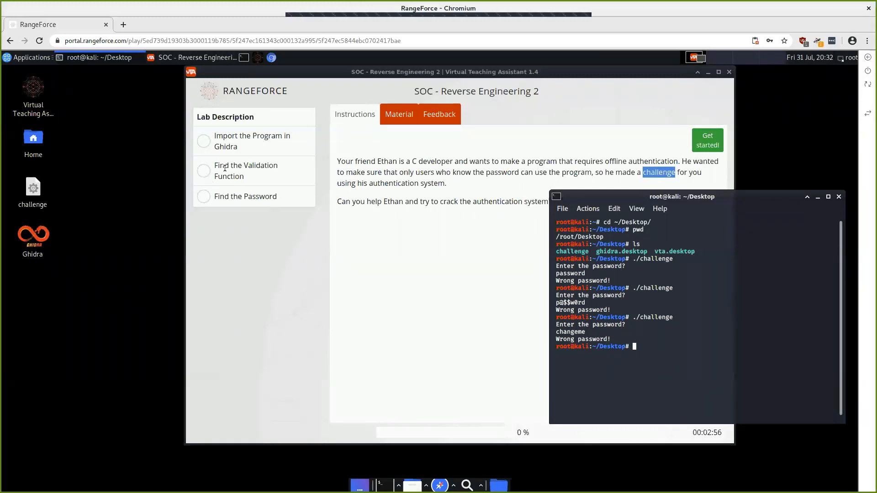
Step: Open the Import the Program in Ghidra objective and launch Ghidra from the desktop icon
left_click(278, 138)
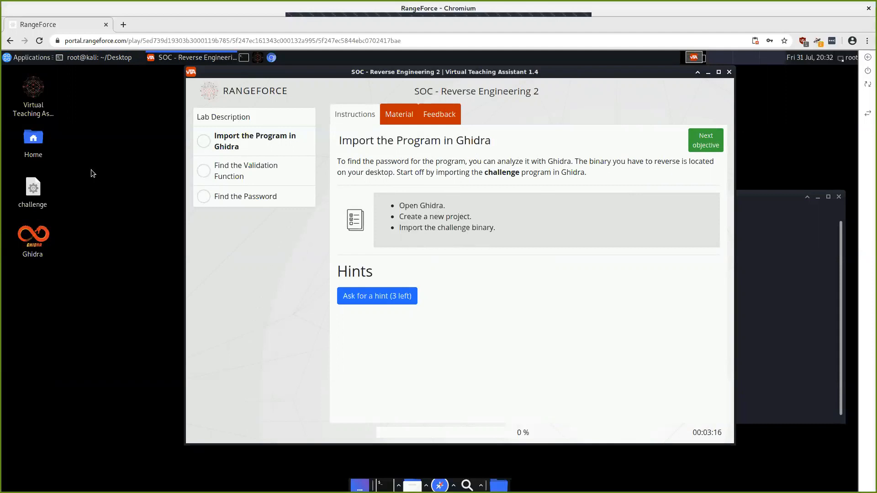
double_click(35, 232)
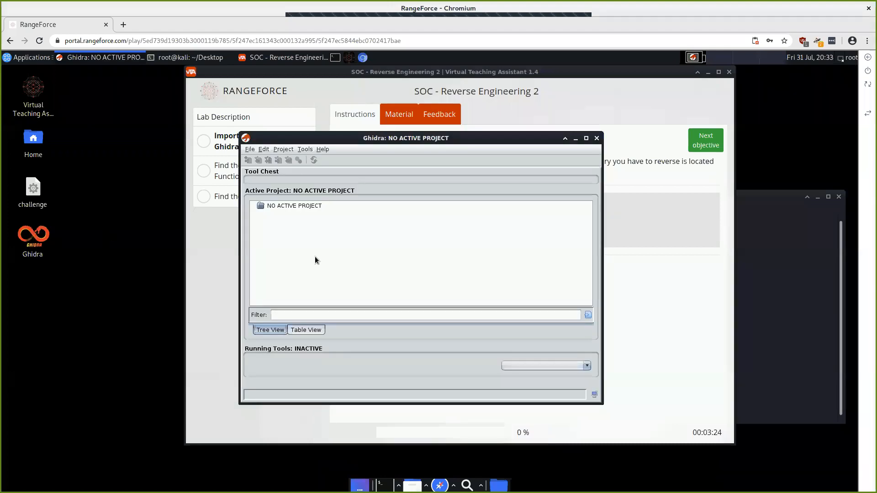
Step: Create a non-shared Ghidra project named Challenge in /root and select its folder
left_click_drag(303, 136, 448, 149)
left_click(395, 162)
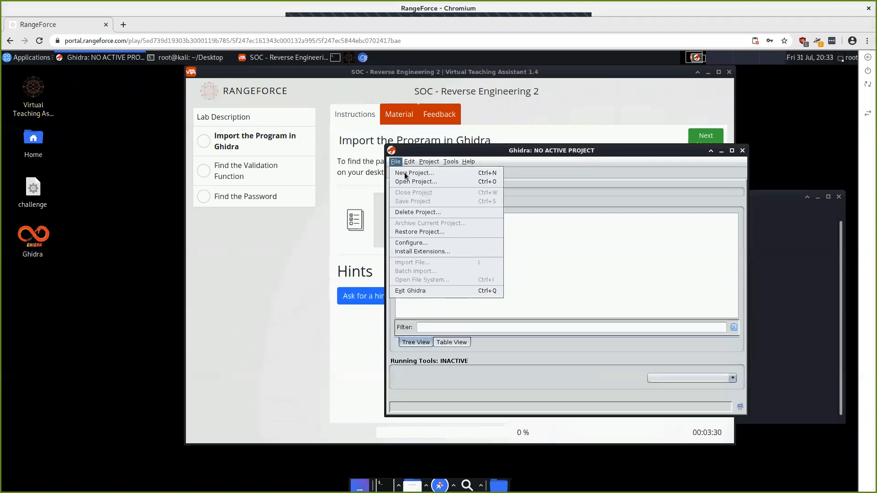
left_click(405, 174)
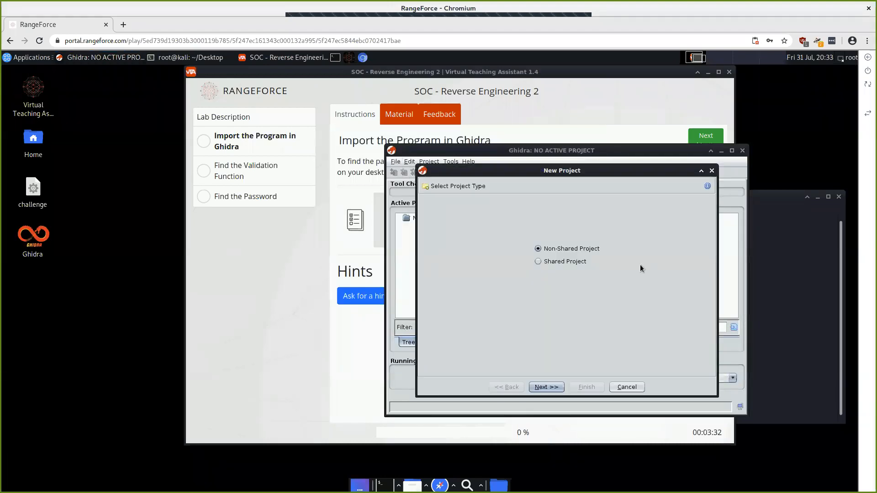
left_click(540, 389)
left_click(537, 251)
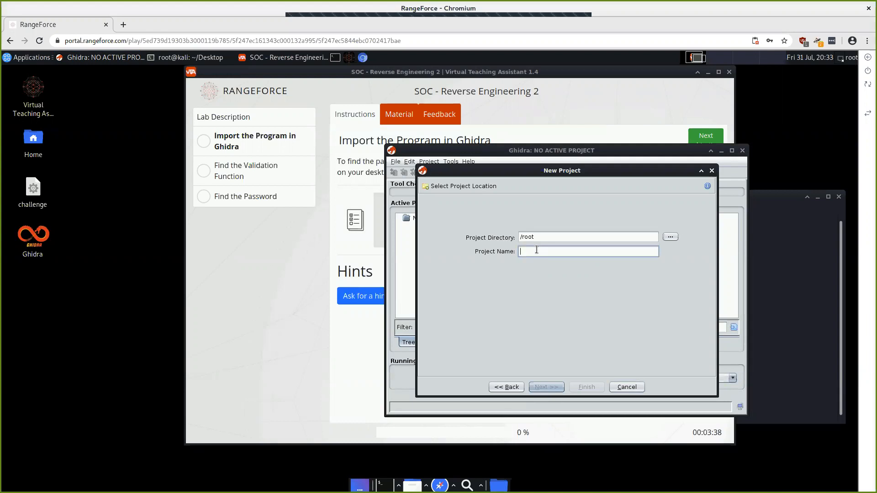
type("Challenge")
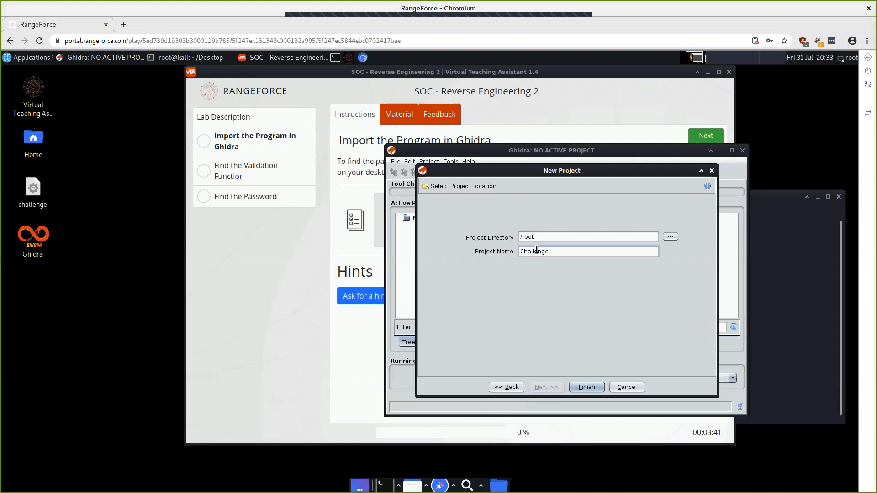
left_click(589, 387)
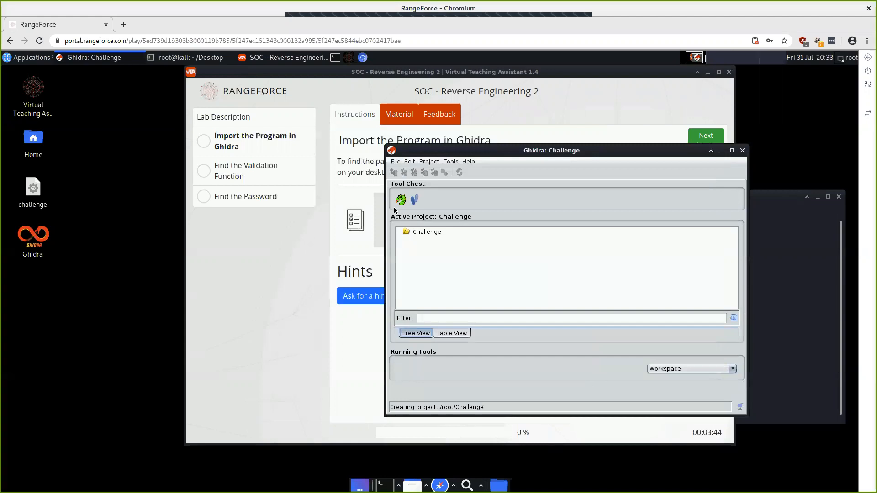
left_click(415, 232)
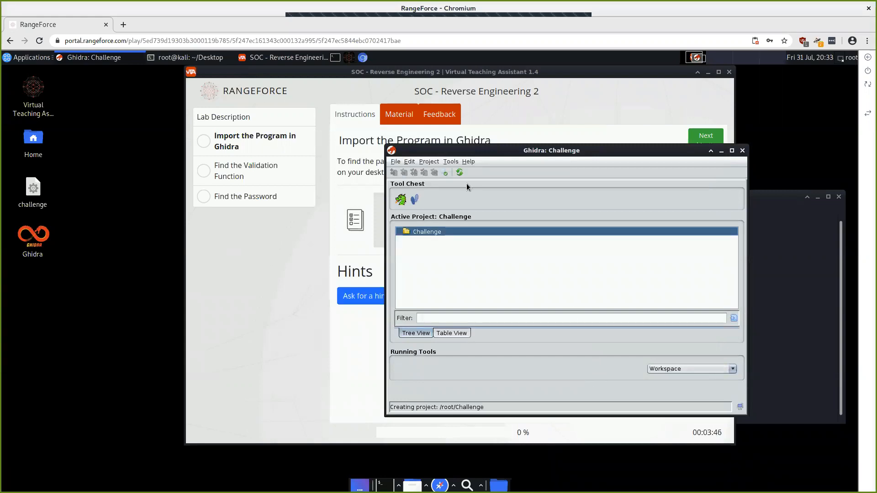
left_click(395, 162)
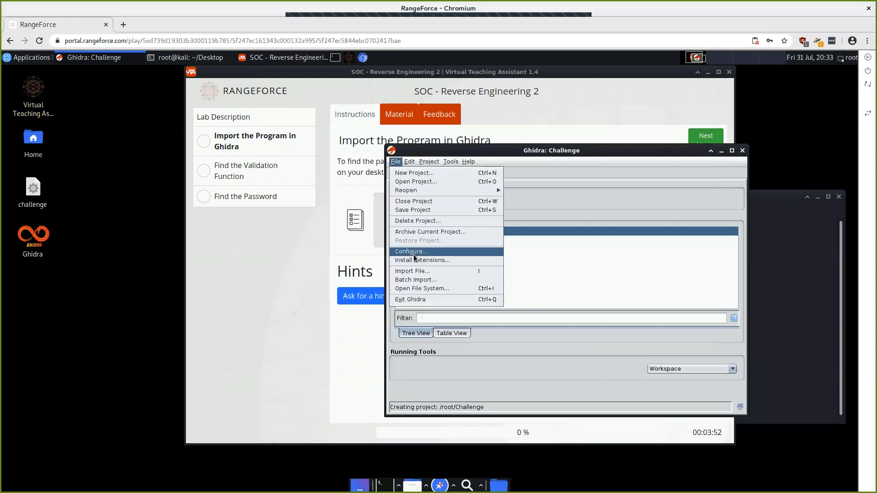
Step: Import /root/Desktop/challenge into the project with the default x86 64-bit ELF settings
left_click(419, 272)
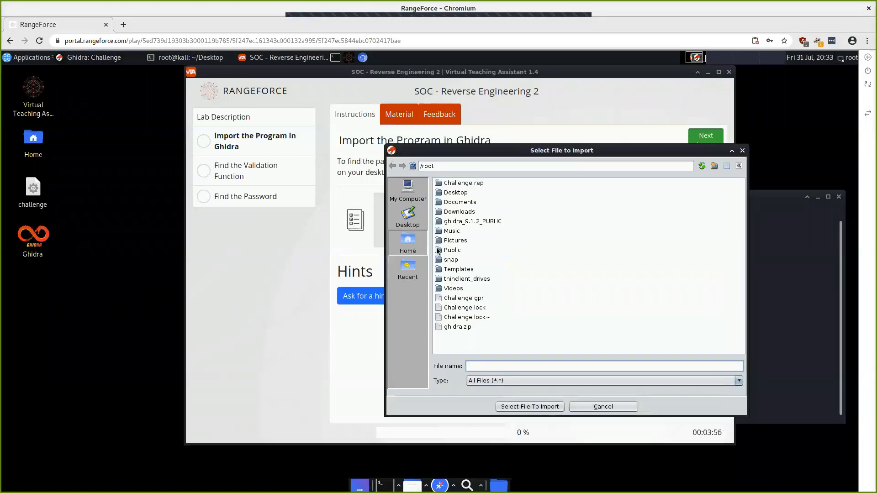
left_click(414, 222)
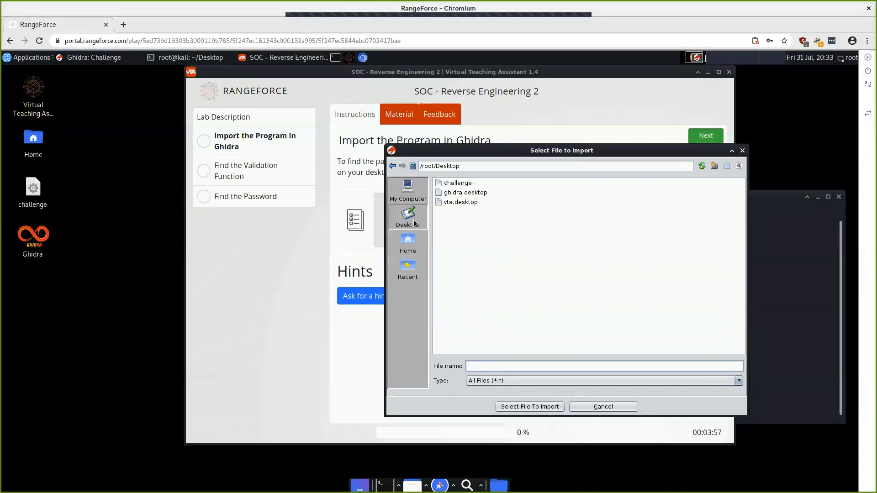
left_click(459, 184)
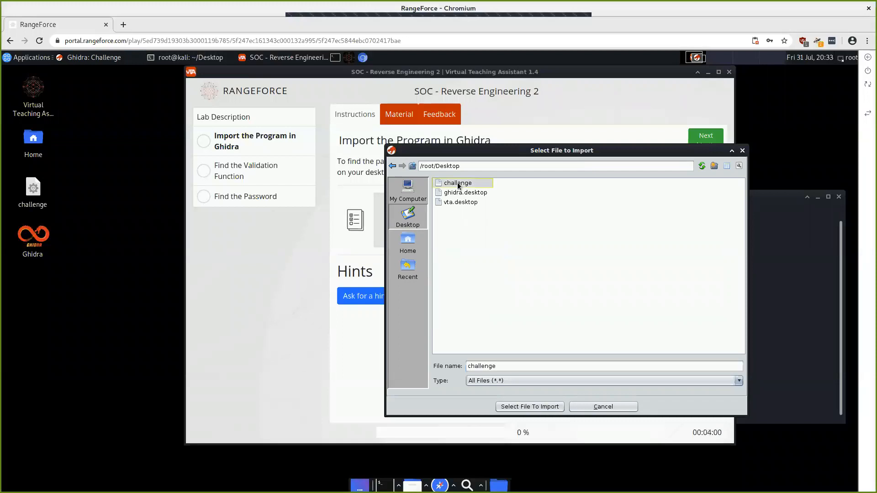
left_click(543, 411)
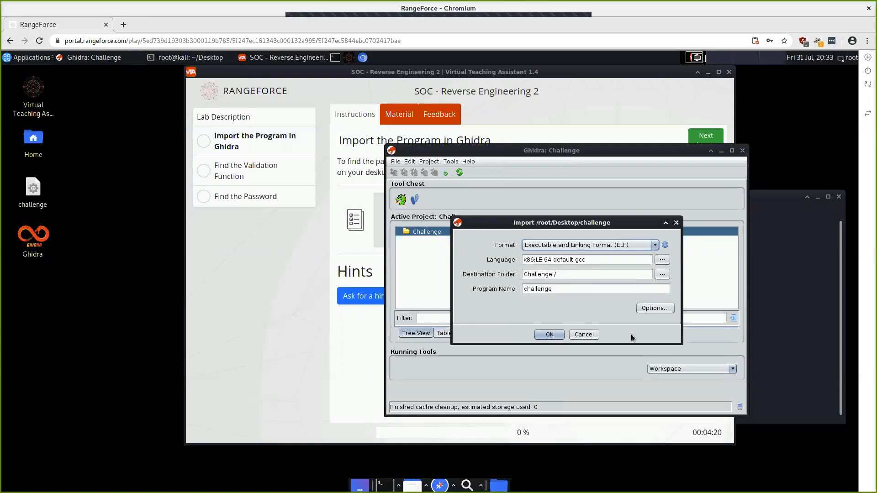
left_click(550, 335)
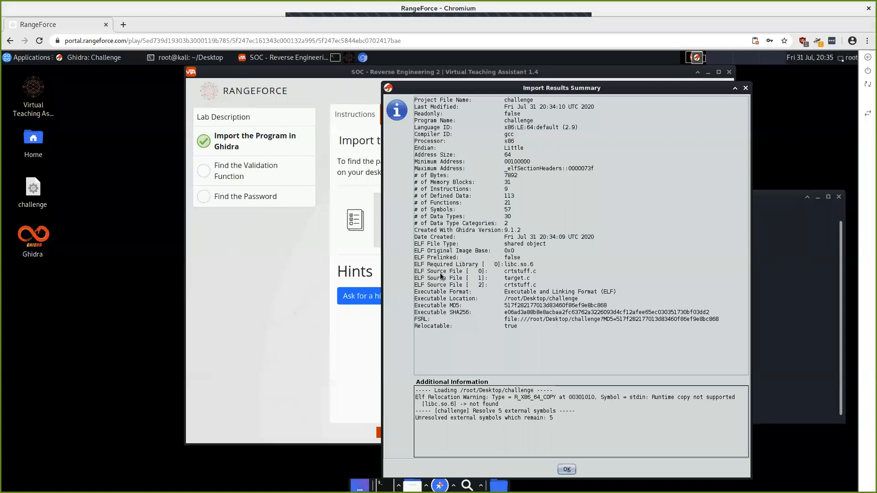
Step: Drag the Import Results Summary to the left so the lab's 33% progress shows
left_click_drag(285, 99, 157, 76)
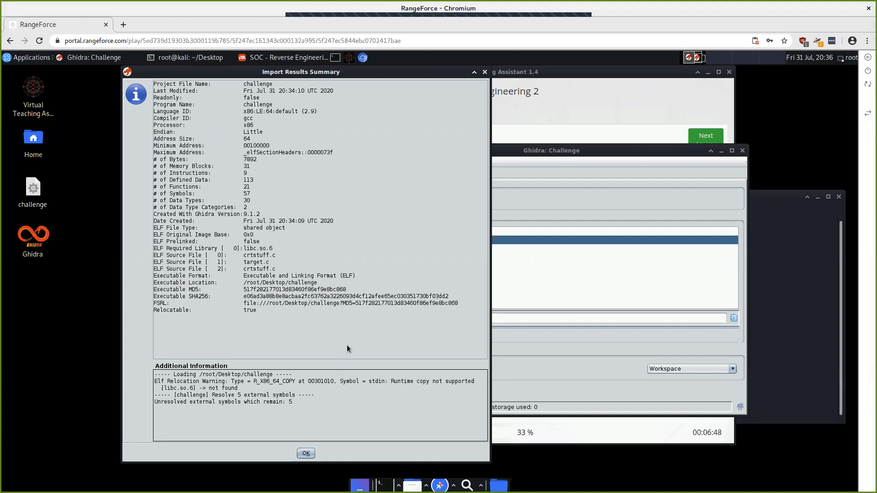
Step: Close the import summary and open challenge from the project tree in the CodeBrowser
left_click(305, 454)
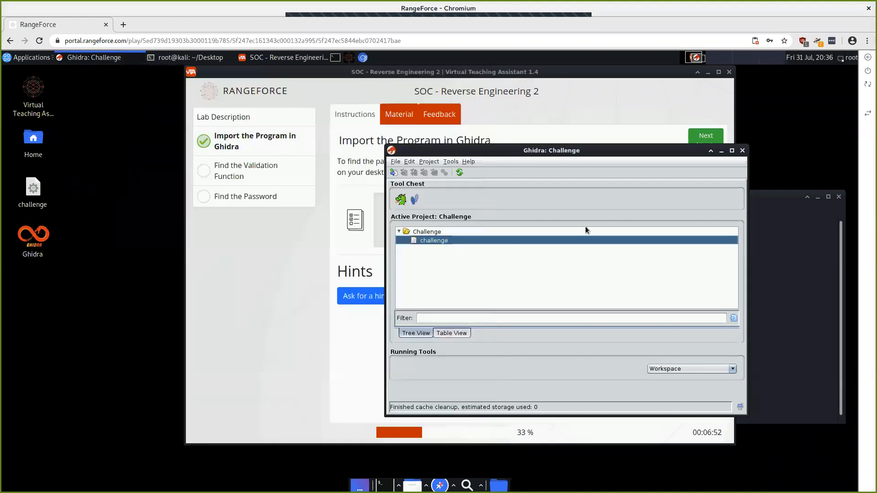
left_click_drag(503, 150, 395, 146)
double_click(328, 238)
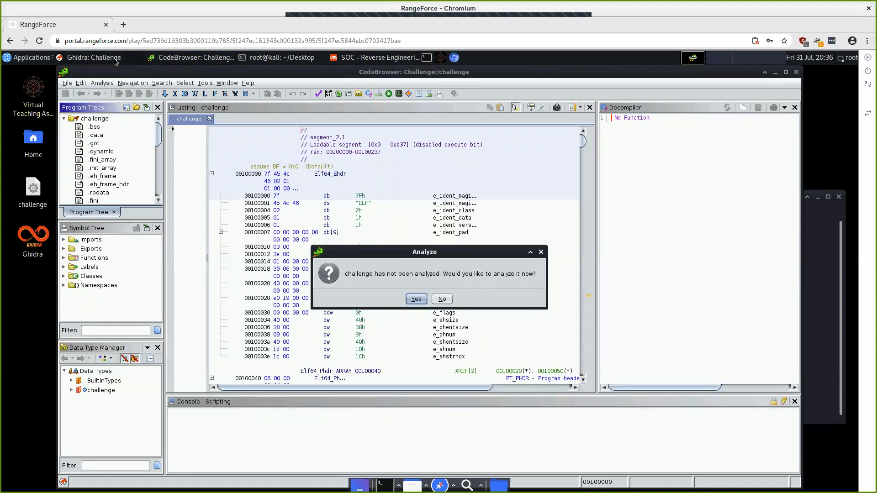
Step: Advance the lab to Find the Validation Function, then roll up the lab window
left_click(355, 58)
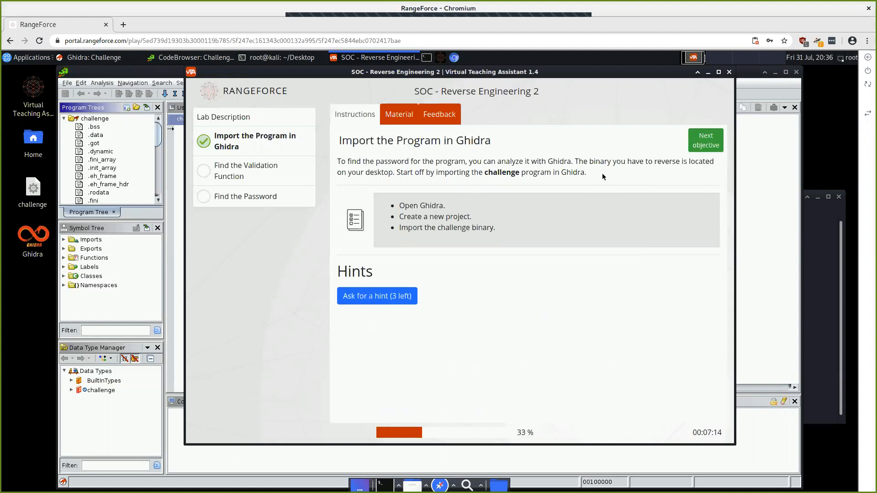
left_click(709, 142)
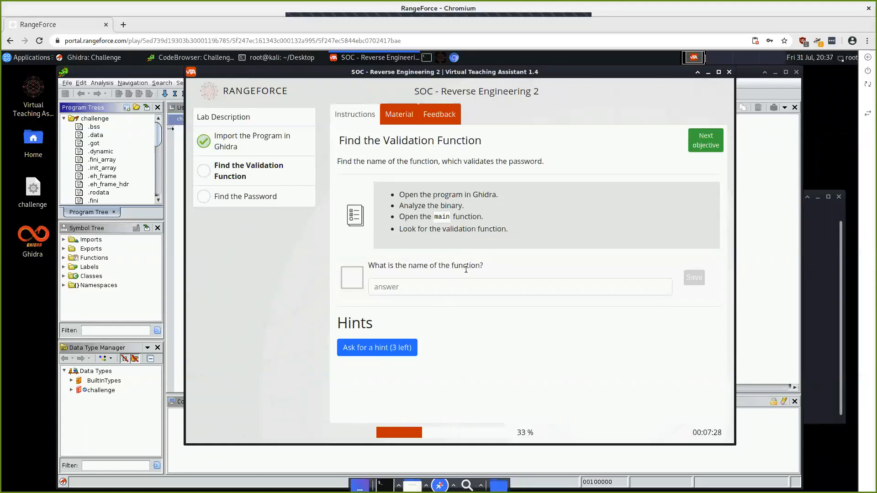
left_click(699, 72)
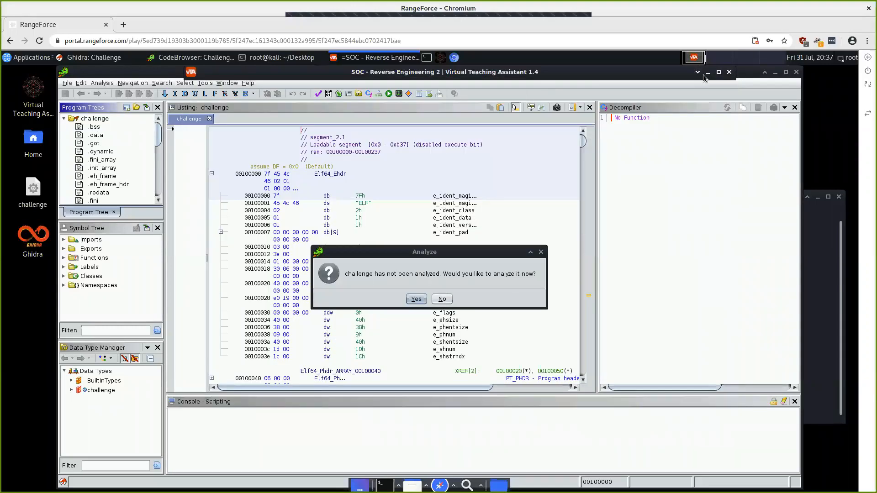
Step: Run Ghidra's auto-analysis on challenge with the default analyzers
left_click(696, 73)
left_click(709, 73)
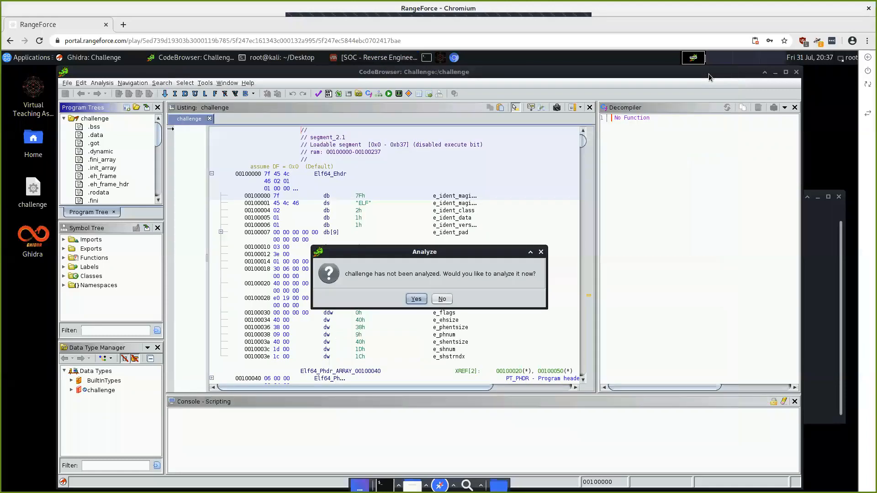
left_click(418, 301)
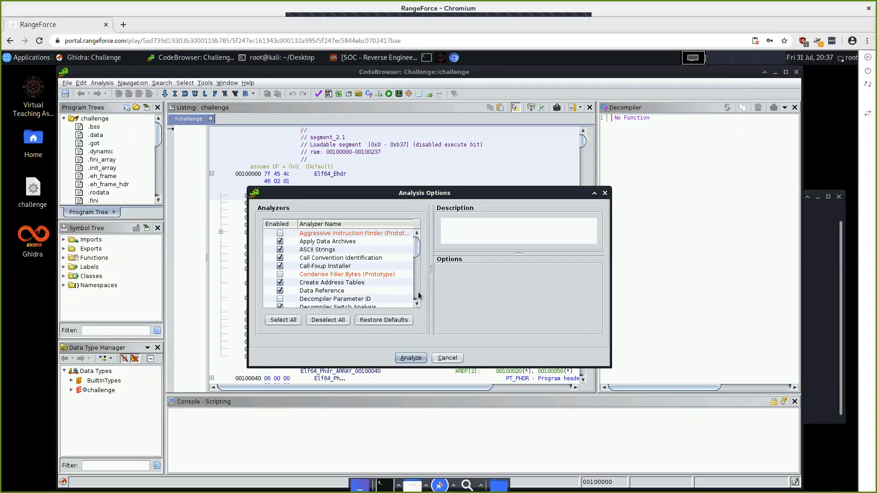
scroll(418, 292, "down", 3)
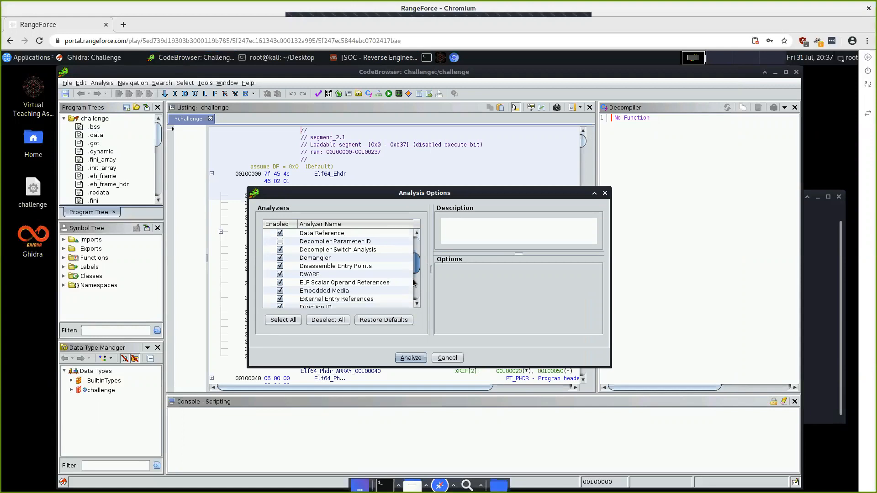
scroll(414, 282, "down", 5)
scroll(416, 267, "up", 10)
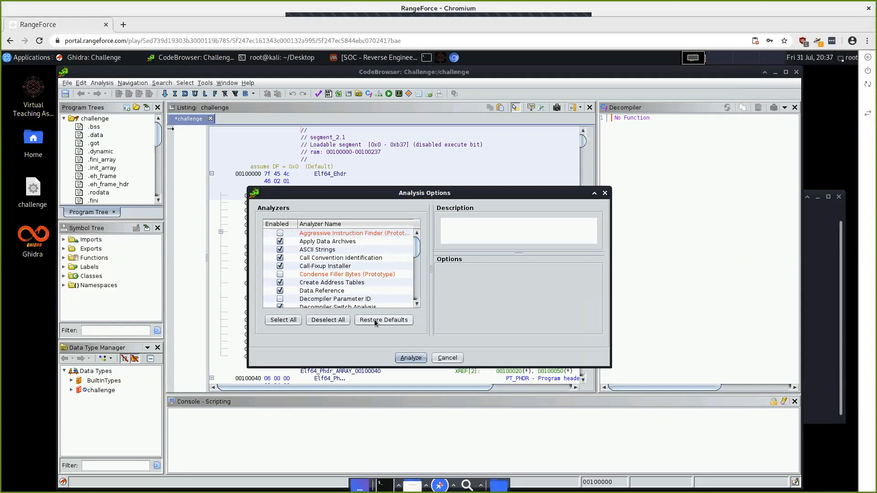
left_click(410, 358)
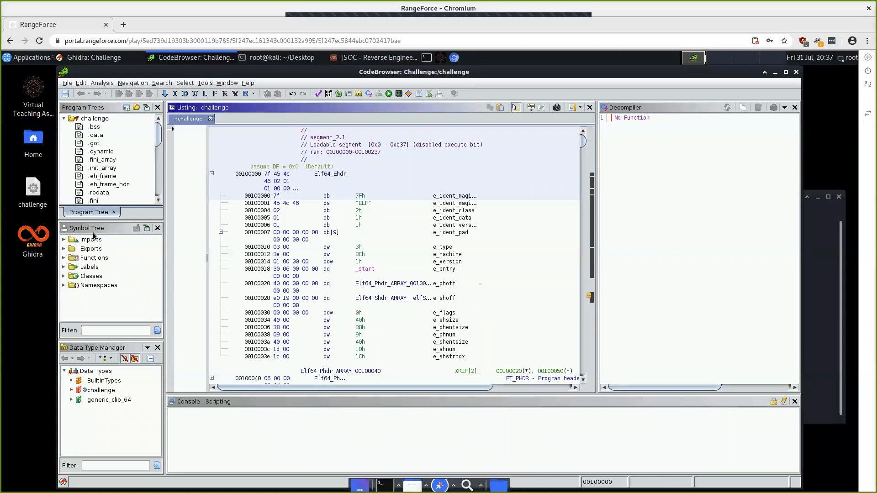
Step: Expand Functions in the Symbol Tree and decompile main
left_click(84, 259)
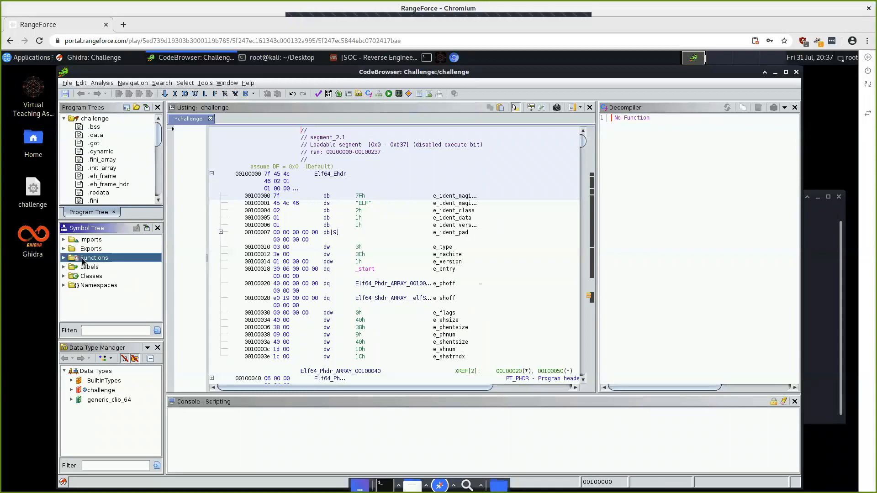
left_click(63, 259)
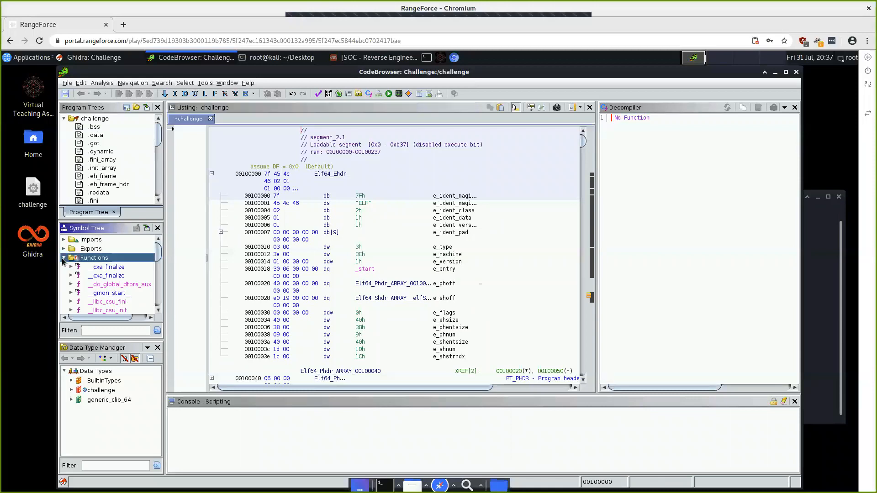
key("Down")
key("Down")
key("Down")
key("Down")
key("Down")
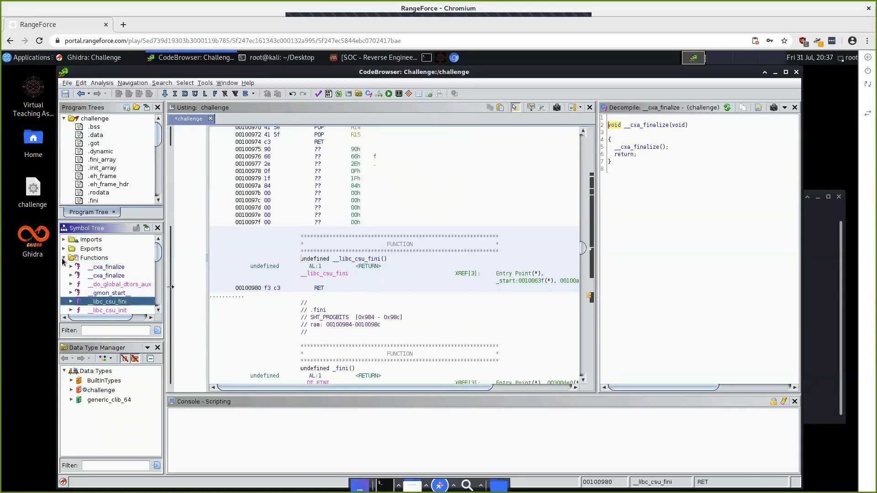
scroll(98, 284, "down", 4)
scroll(98, 284, "down", 3)
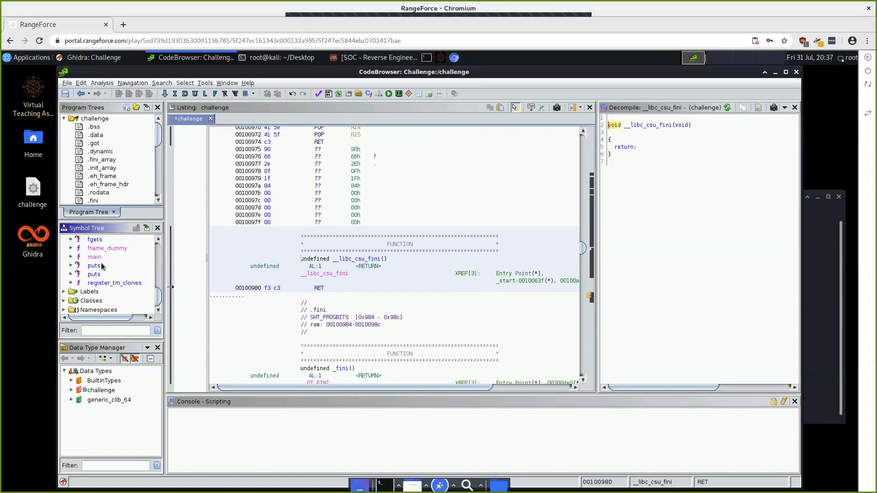
left_click(96, 258)
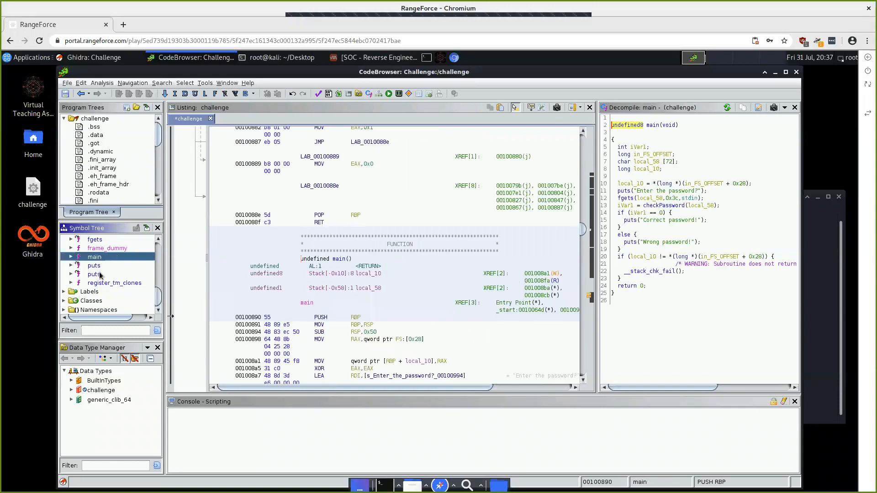
left_click(342, 58)
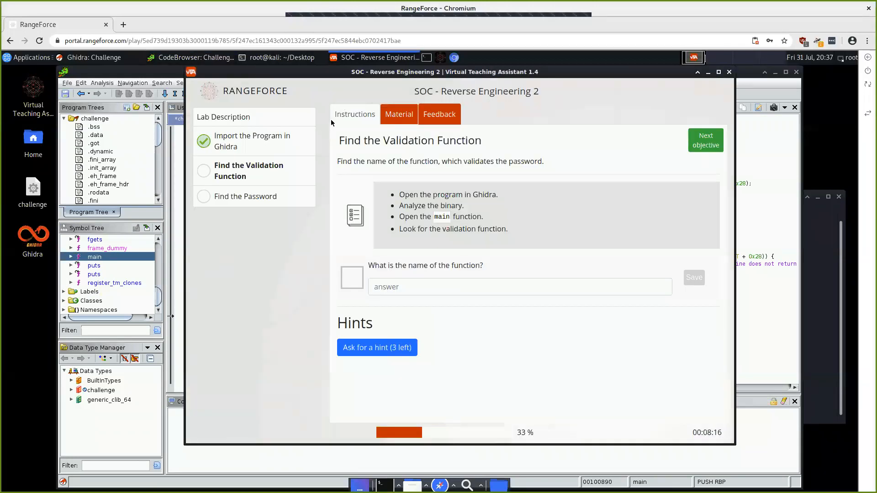
Step: Read through the Intro to reverse engineering with Ghidra material, repositioning the lab window
left_click(404, 119)
scroll(441, 224, "down", 5)
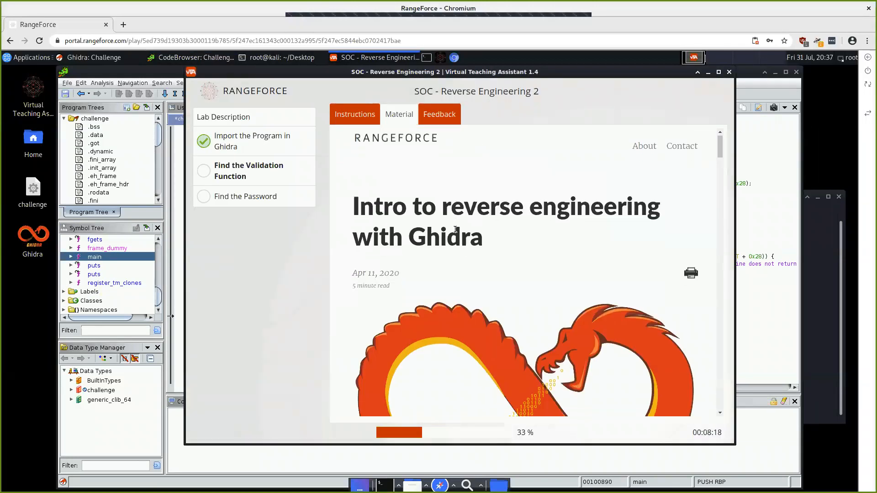
scroll(455, 231, "down", 12)
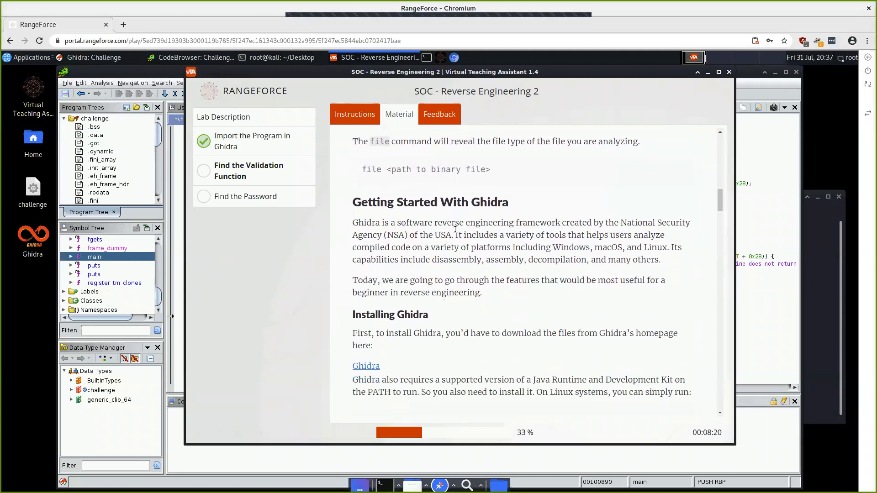
scroll(455, 231, "down", 6)
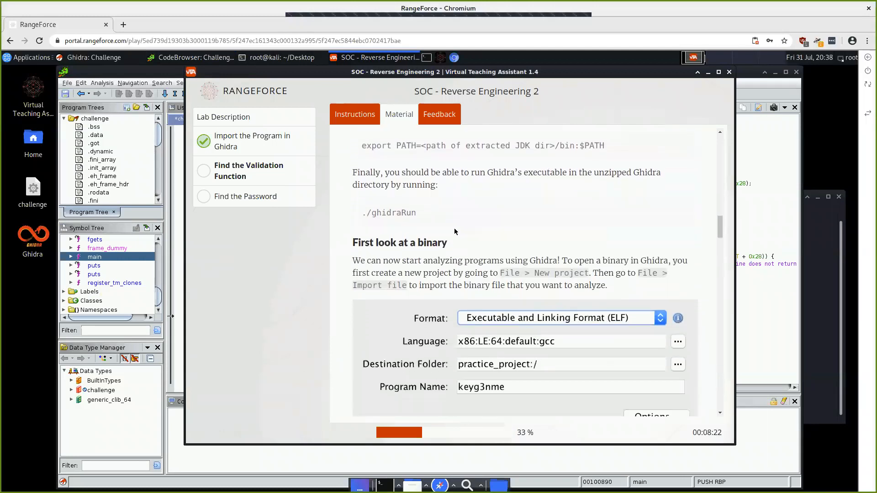
scroll(455, 231, "down", 6)
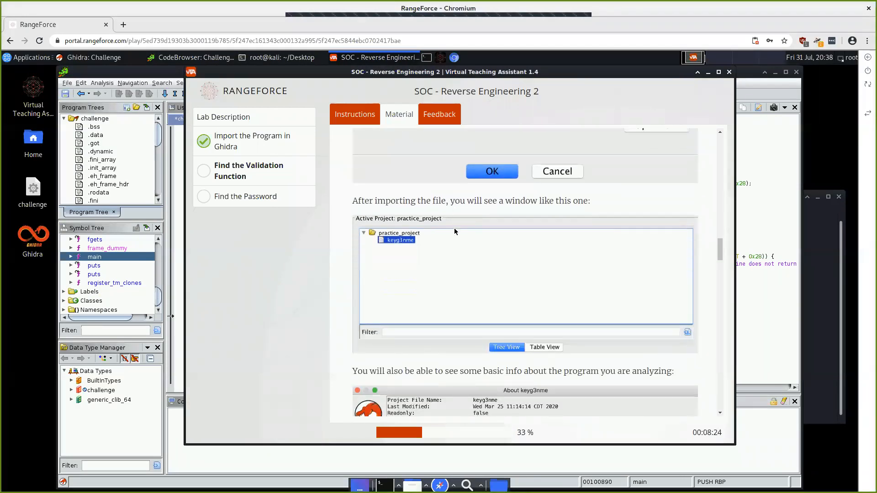
scroll(454, 231, "down", 4)
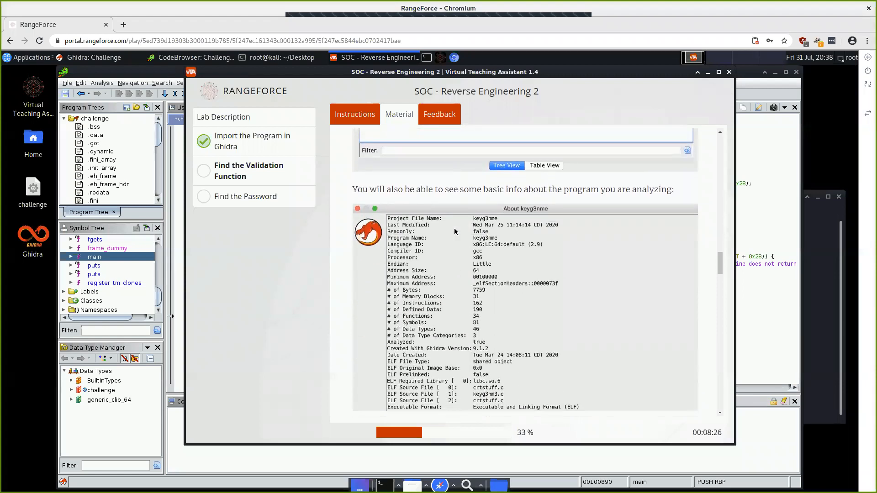
scroll(455, 231, "down", 3)
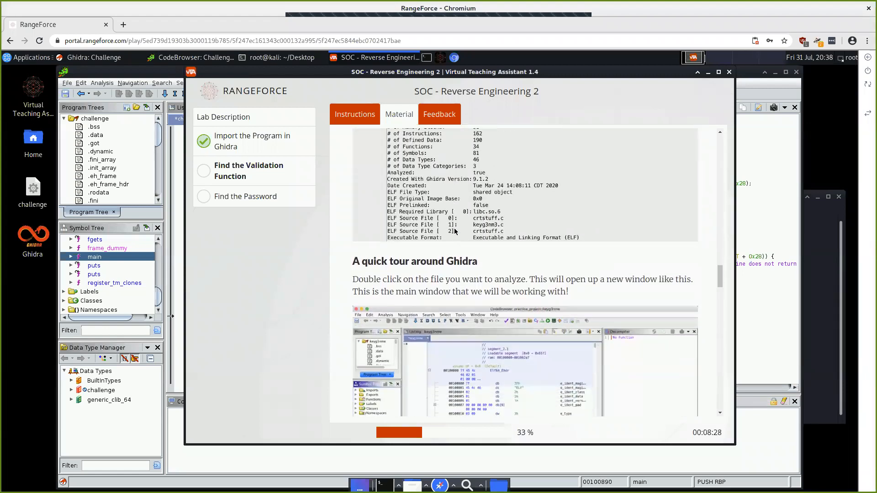
left_click_drag(562, 75, 415, 134)
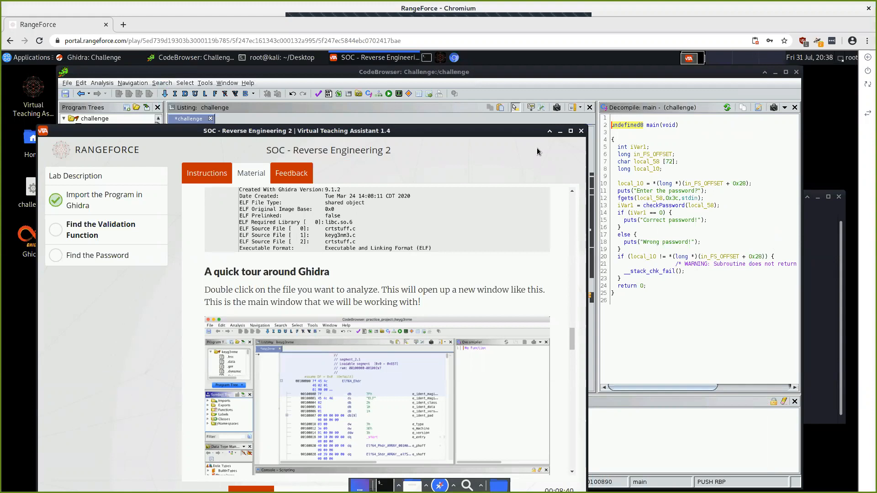
left_click_drag(418, 130, 453, 95)
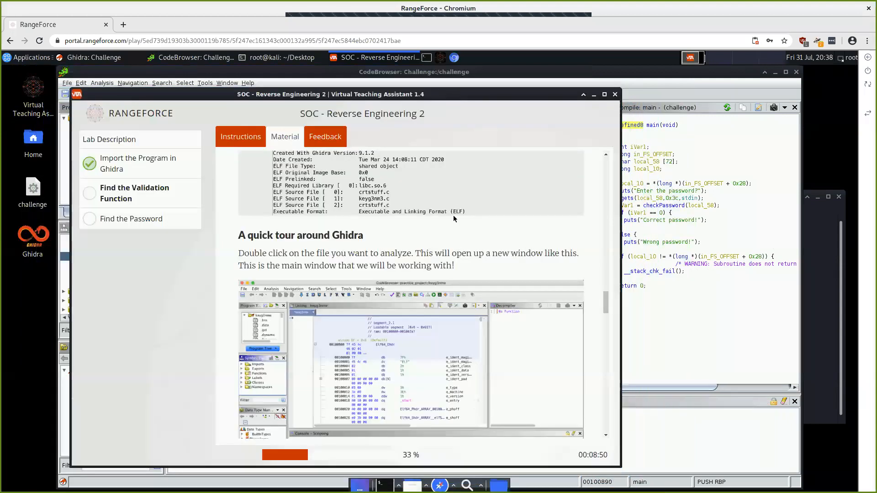
scroll(455, 219, "down", 1)
scroll(453, 215, "down", 10)
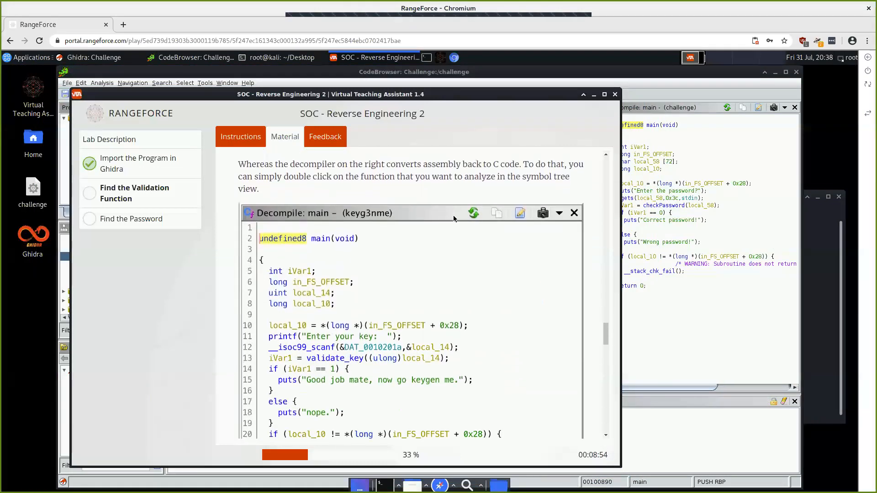
scroll(453, 215, "down", 2)
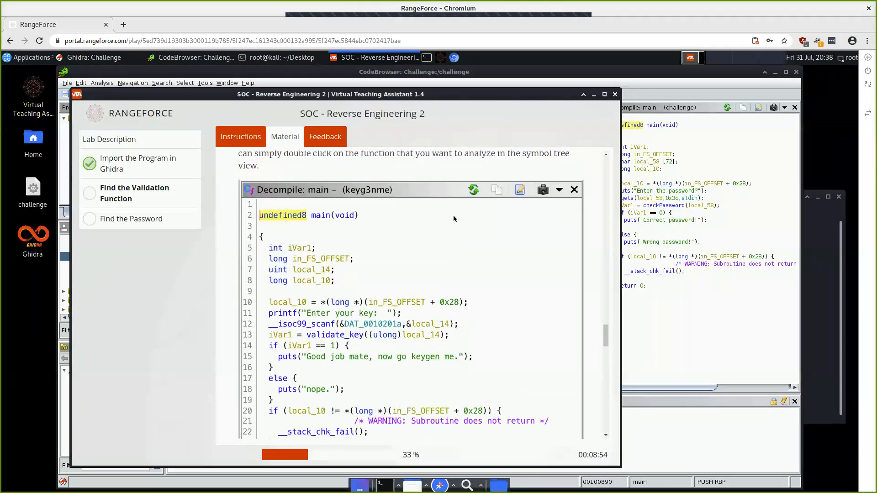
Step: Reread the material from the top, then minimize the lab assistant
left_click(241, 138)
left_click(285, 139)
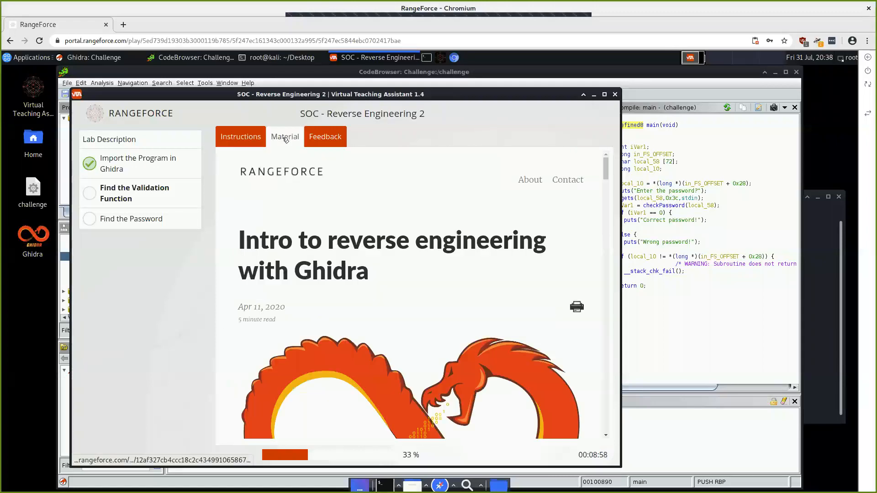
scroll(338, 341, "down", 8)
scroll(339, 341, "down", 20)
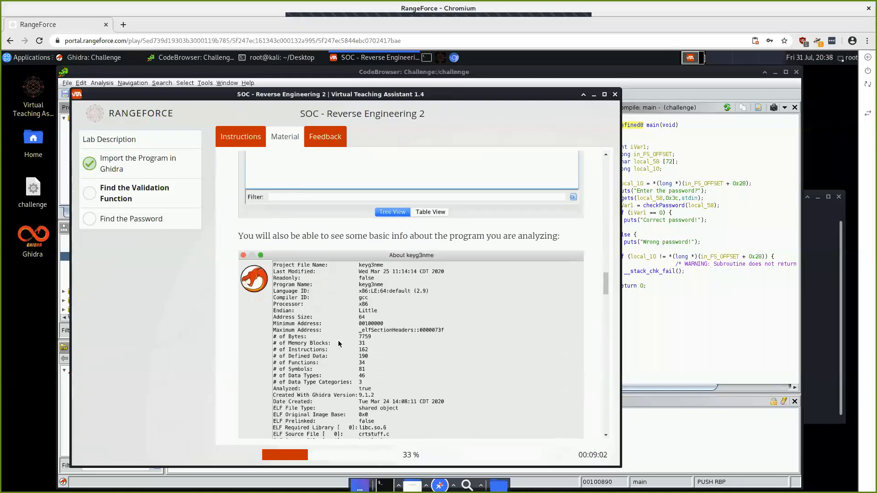
scroll(338, 344, "down", 15)
scroll(338, 344, "down", 12)
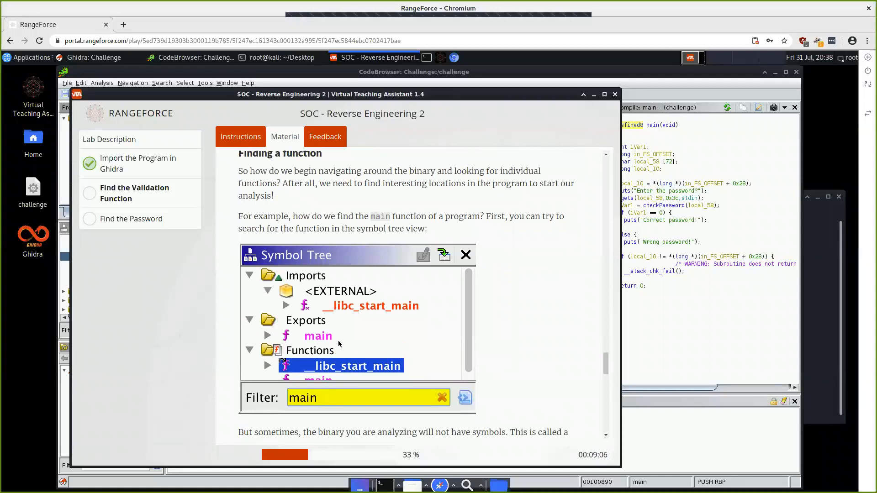
scroll(338, 341, "up", 1)
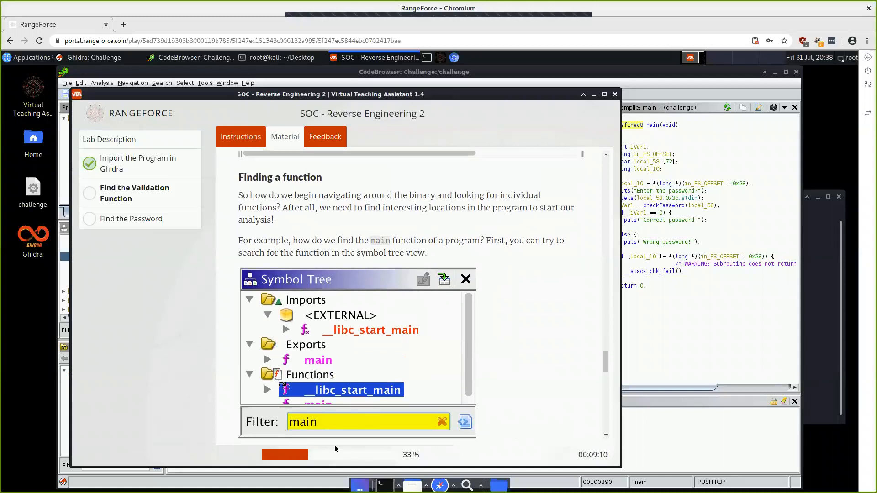
left_click(594, 95)
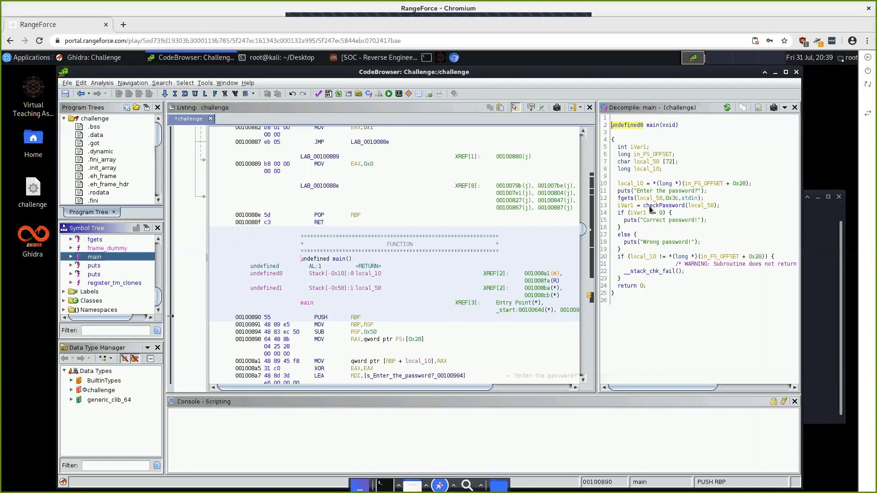
Step: Recheck the task instructions, then highlight the checkPassword call in the decompiled main
left_click(355, 59)
left_click(240, 137)
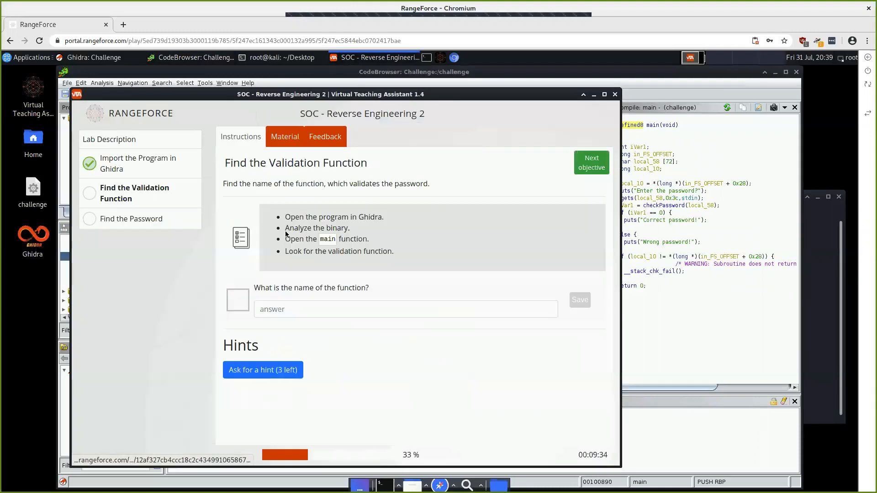
double_click(351, 251)
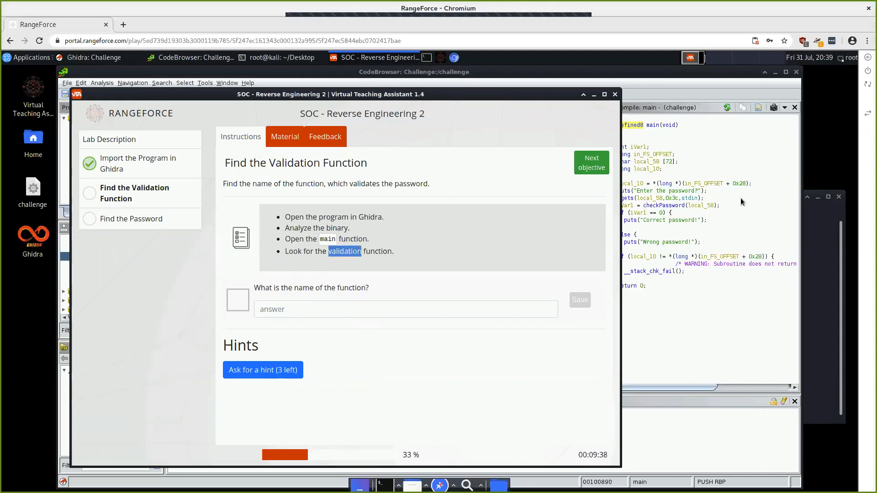
left_click(742, 201)
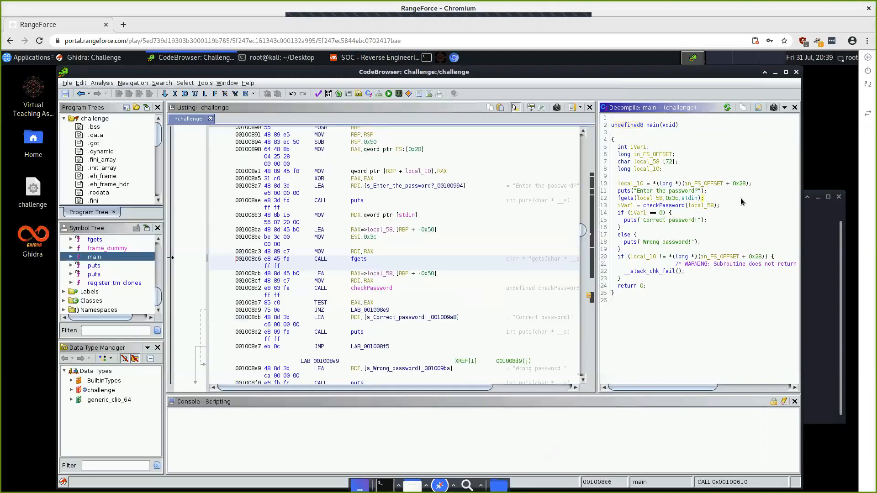
left_click(666, 206)
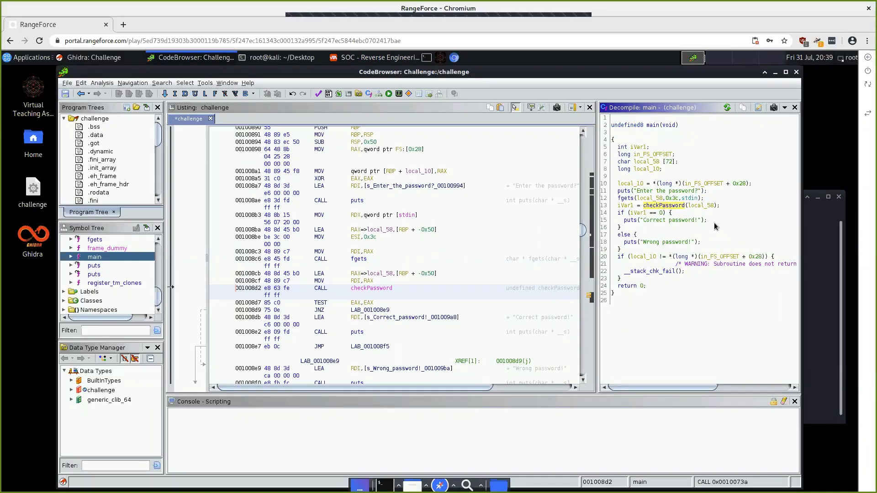
Step: Save checkPassword as the validation function answer and advance to Find the Password
left_click(362, 60)
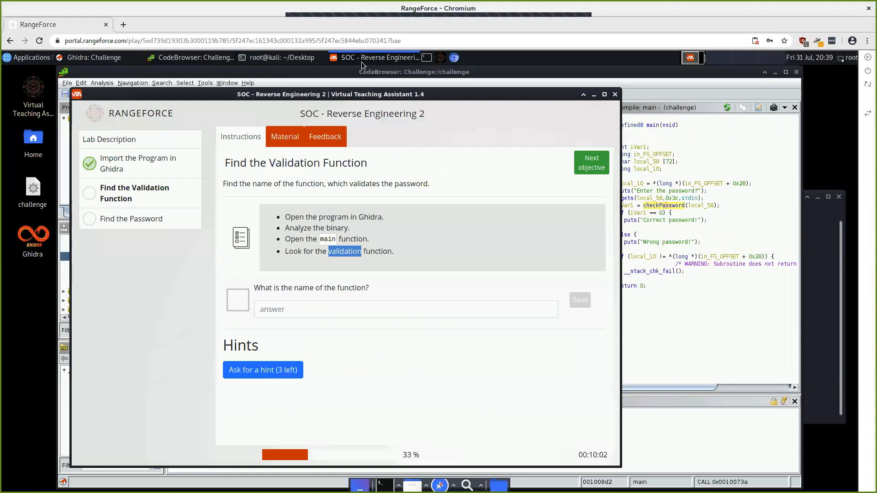
left_click(321, 310)
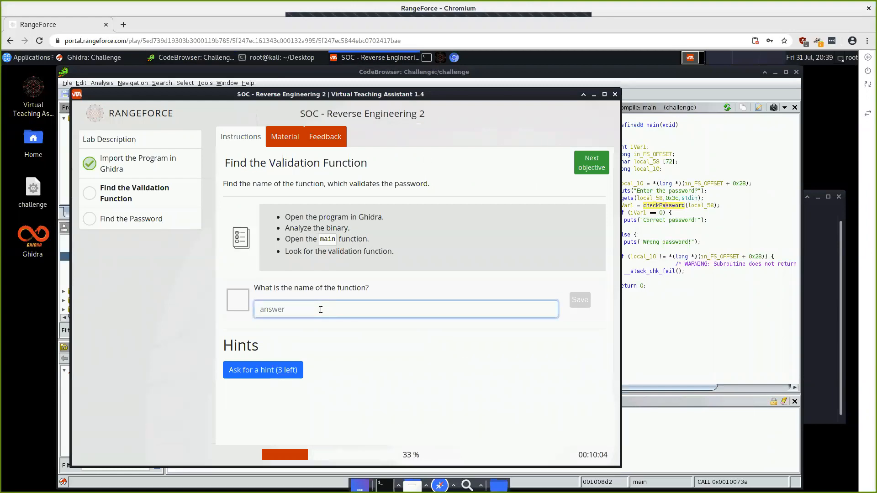
type("check")
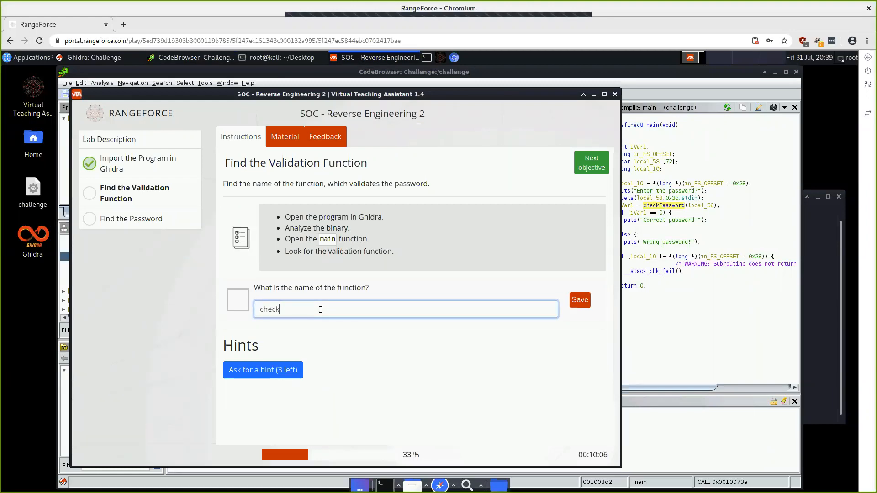
type("Password")
left_click(581, 299)
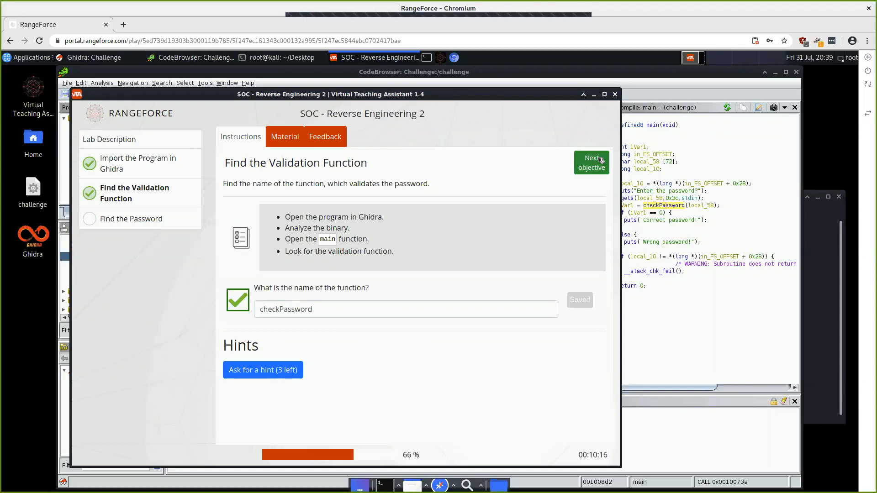
left_click(599, 159)
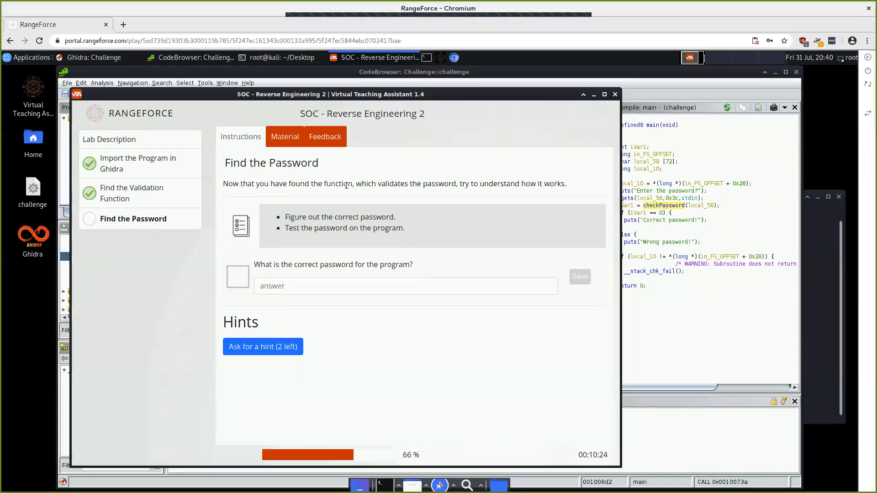
double_click(346, 184)
left_click(434, 181)
Step: Open checkPassword from the Symbol Tree and highlight every use of param_1 in its decompiled code
left_click(628, 82)
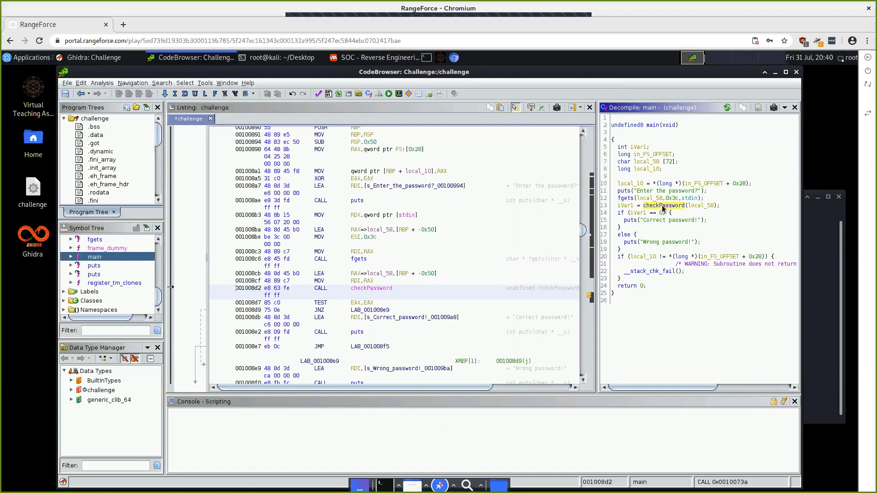
scroll(126, 286, "up", 1)
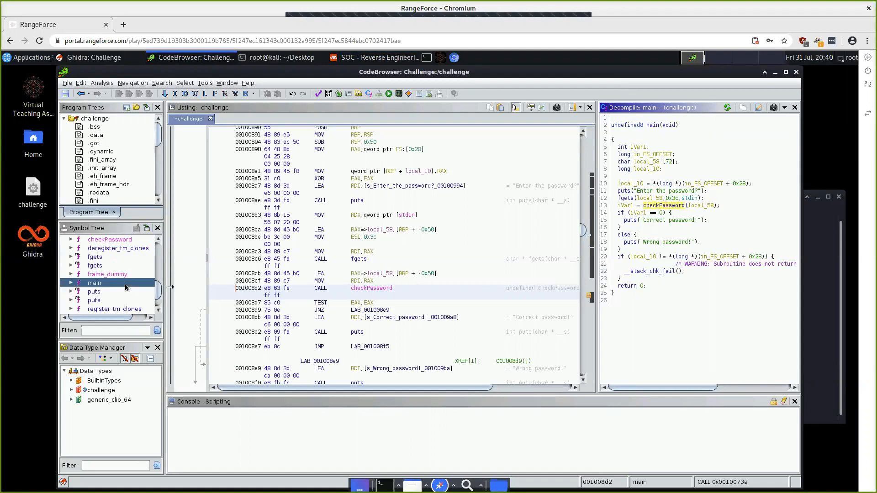
scroll(127, 287, "up", 1)
scroll(126, 286, "up", 1)
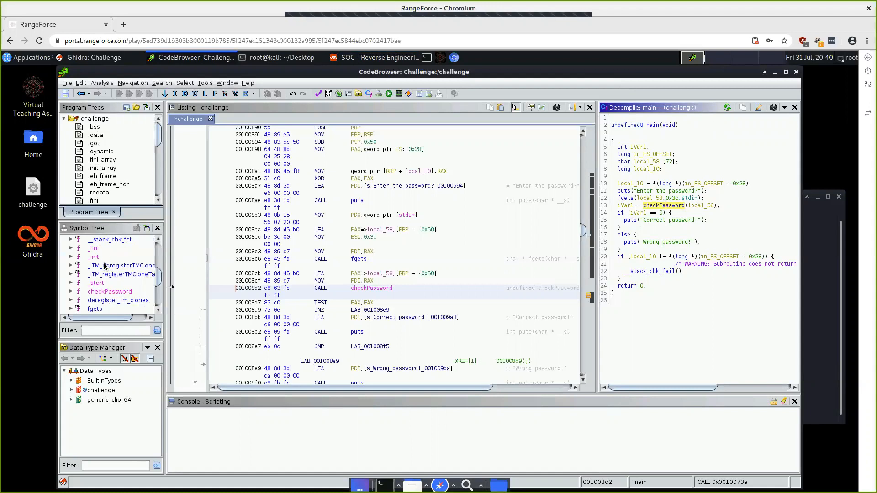
left_click(110, 292)
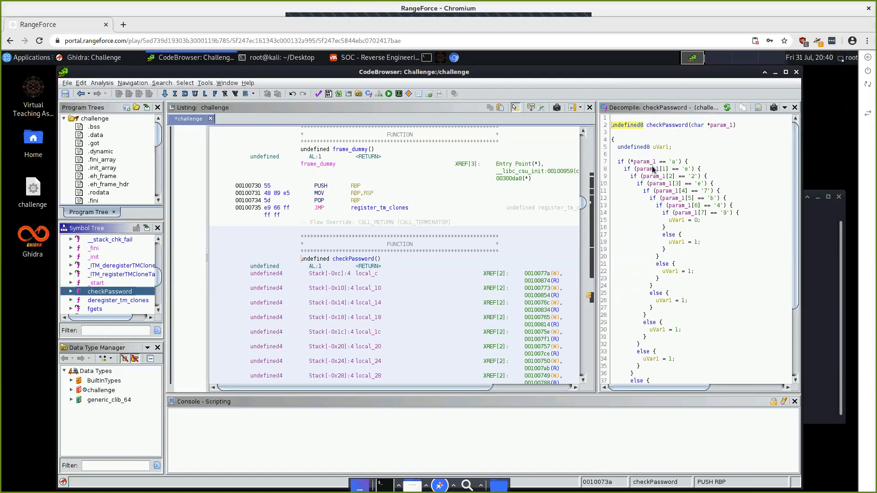
left_click(708, 125)
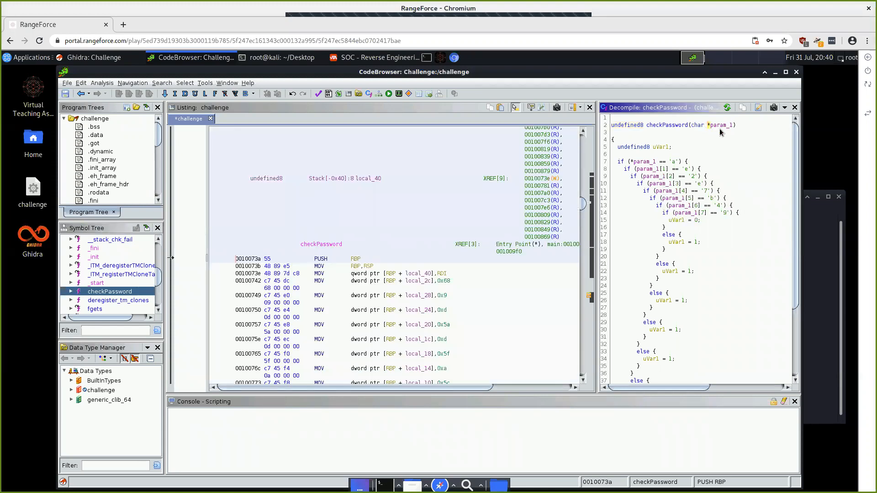
left_click(721, 126)
Step: Launch Mousepad from Usual Applications > Accessories and move its window lower left
left_click(37, 60)
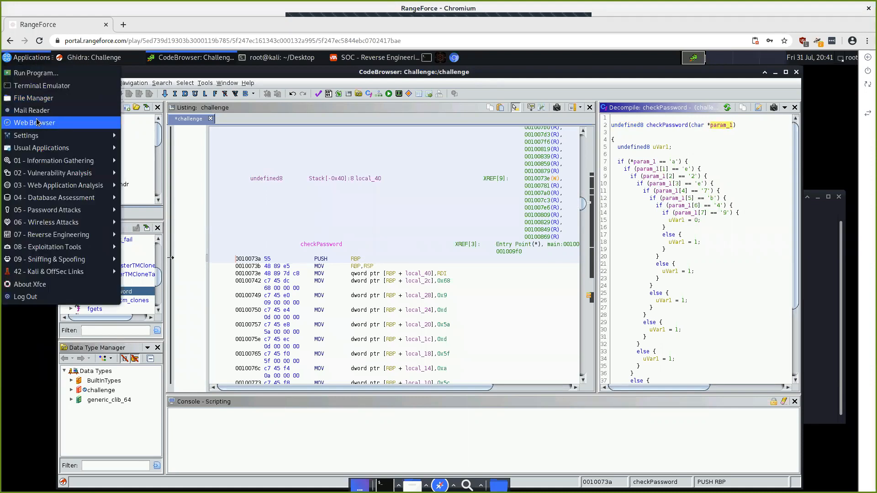
mouse_move(79, 227)
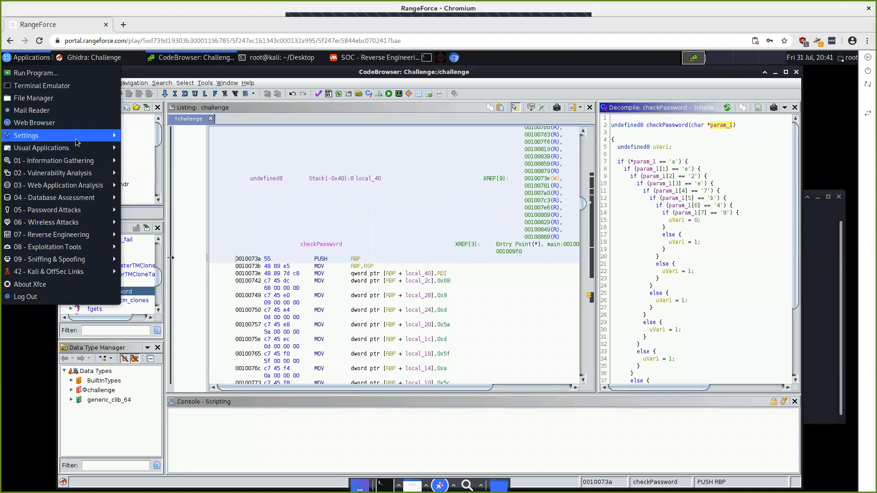
mouse_move(77, 142)
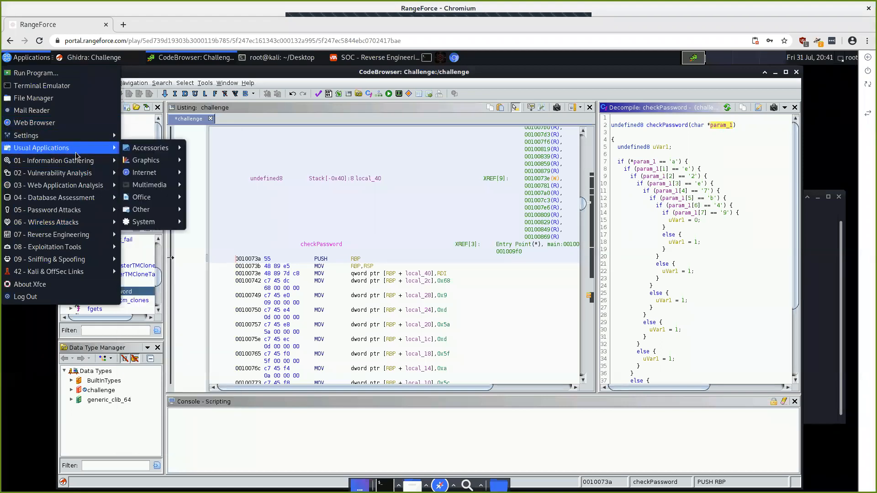
mouse_move(76, 177)
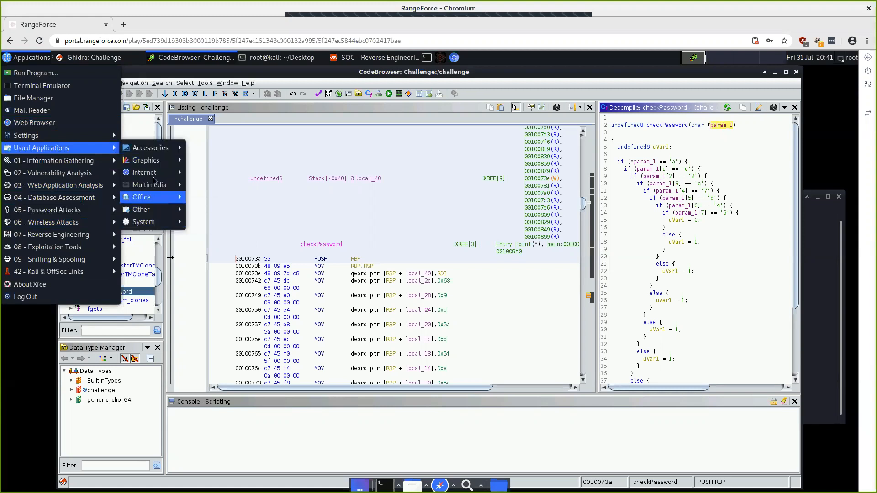
mouse_move(160, 150)
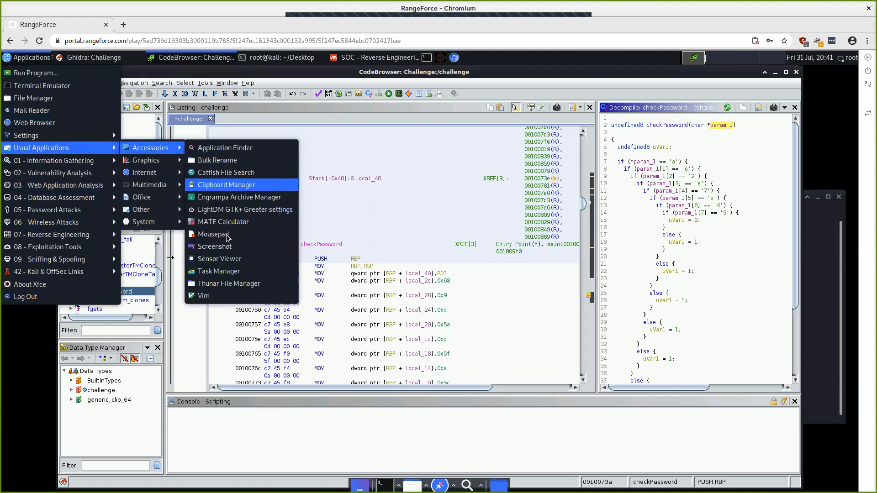
left_click(214, 234)
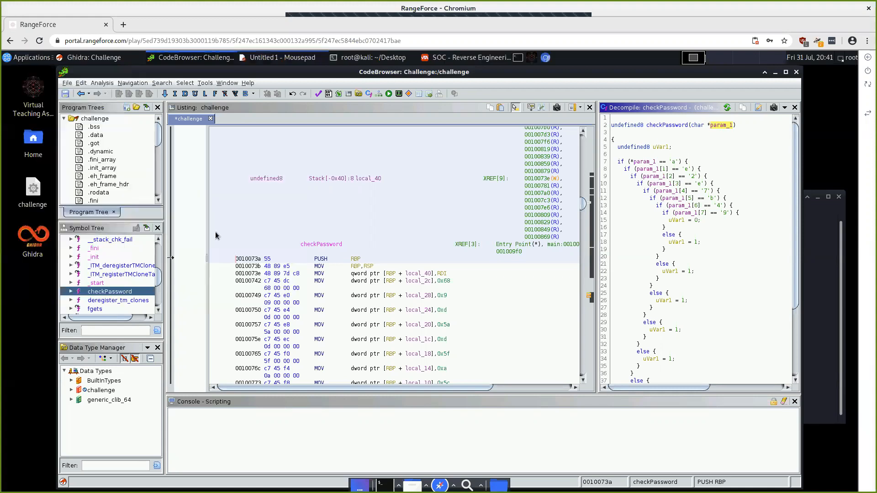
left_click_drag(348, 163, 286, 230)
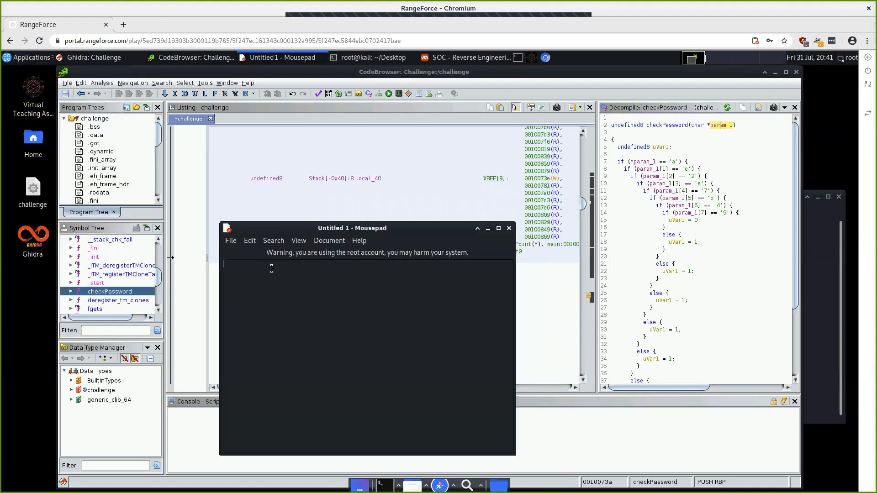
Step: Type the recovered eight-character password into the note and select it all
type("ae2e")
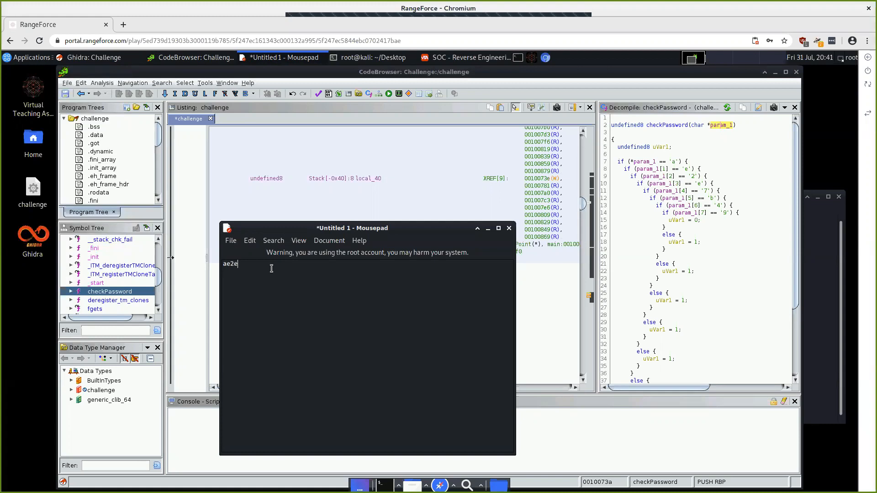
type("7b49")
key("ctrl+a")
Step: Rerun ./challenge in the terminal and enter the recovered password
left_click(373, 59)
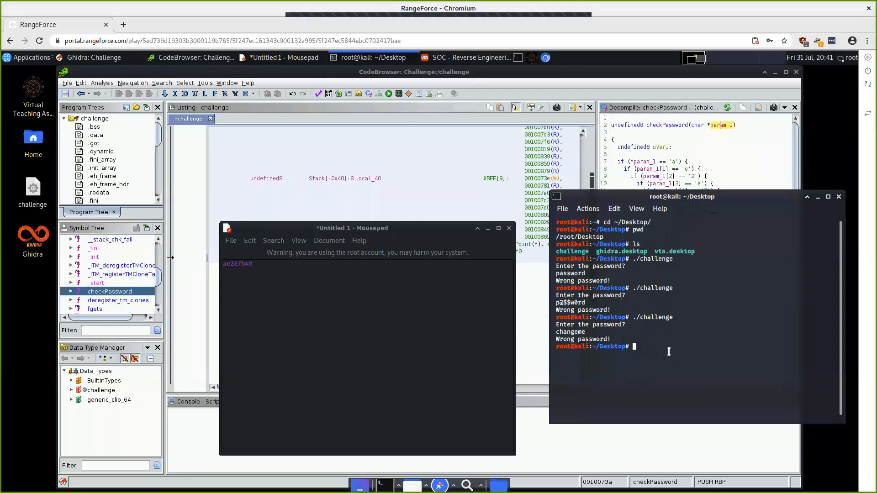
key("Up")
key("Return")
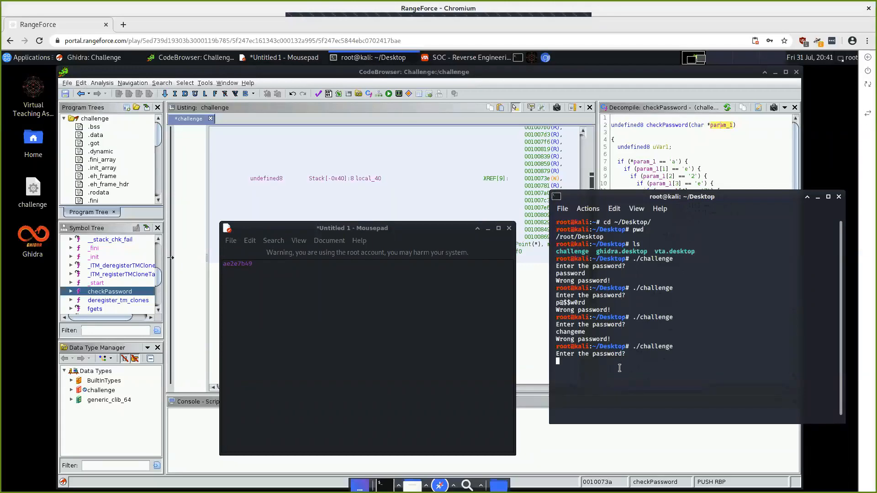
type("ae2e7b49")
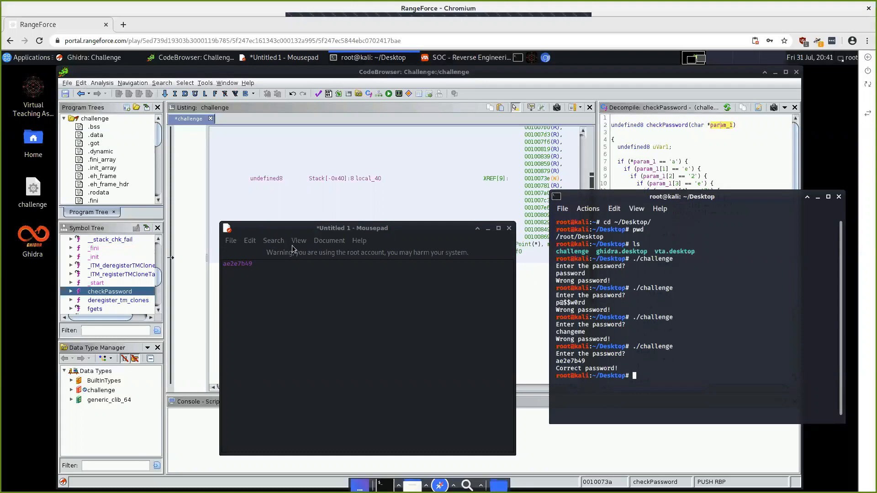
Step: Copy the noted password from Mousepad to the clipboard
left_click(241, 266)
double_click(240, 267)
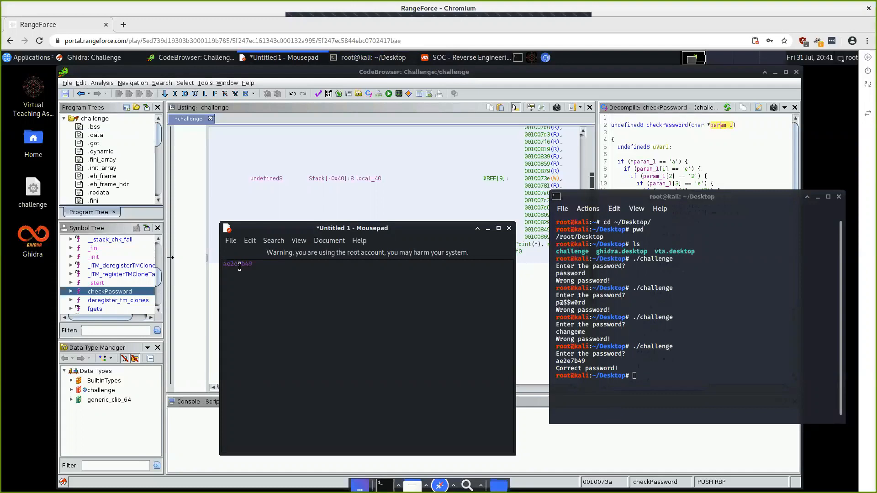
right_click(240, 267)
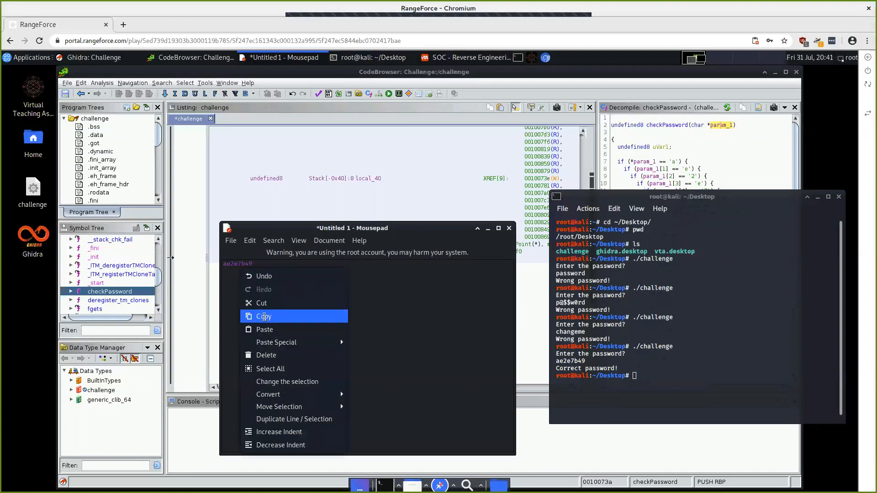
left_click(264, 317)
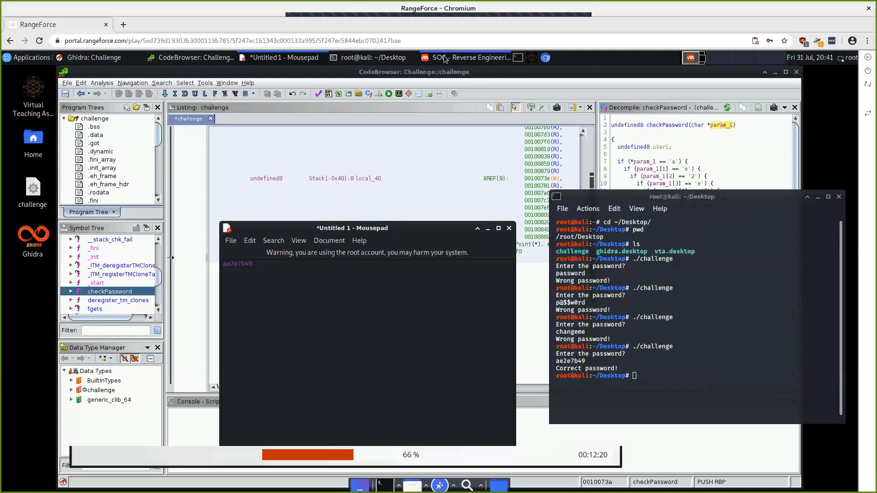
Step: Paste the recovered password into the lab's answer field and save it
left_click(444, 59)
left_click(313, 293)
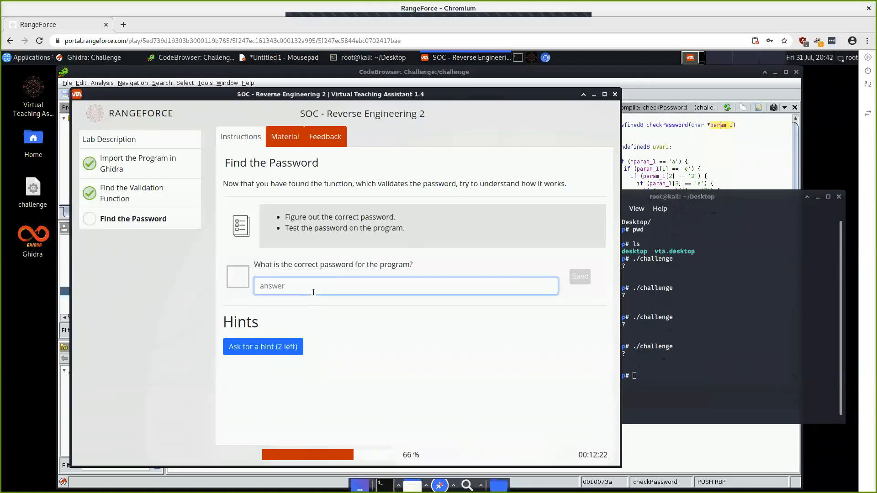
key("ctrl+v")
left_click(580, 277)
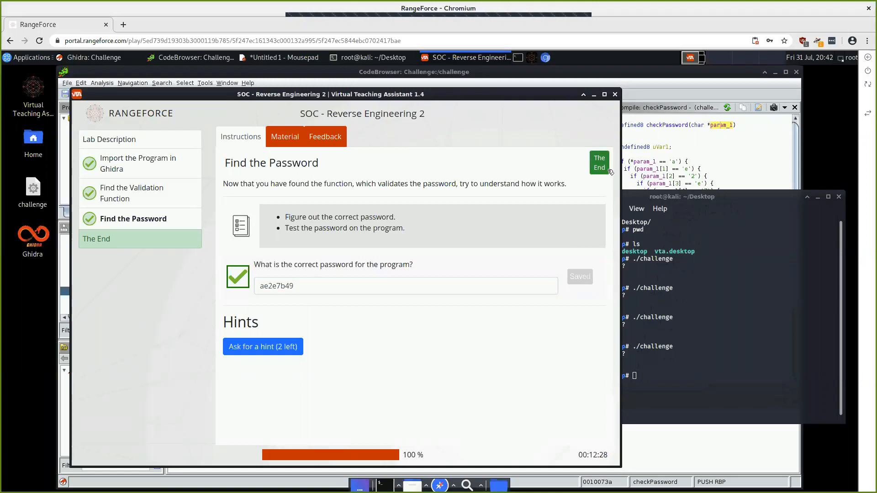
Step: Finish the module, rate it five stars and write 'Great lesson and exercise!' as feedback
left_click(608, 171)
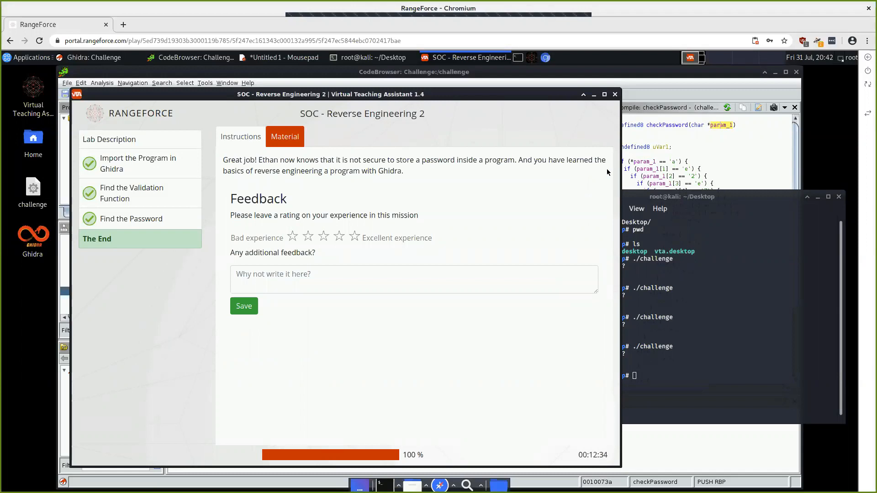
left_click(355, 237)
left_click(349, 273)
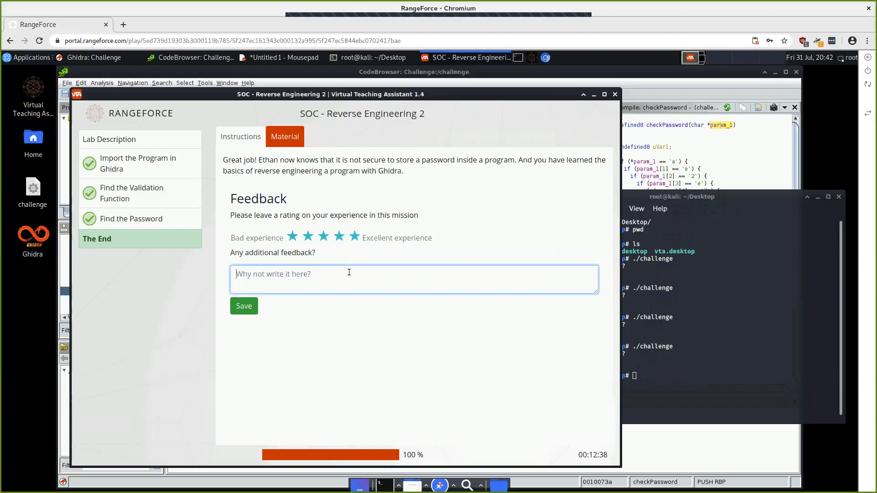
type("Great lesson and exercise!")
Step: Minimize the lab assistant, Mousepad and the terminal to uncover Ghidra's checkPassword view
left_click(594, 95)
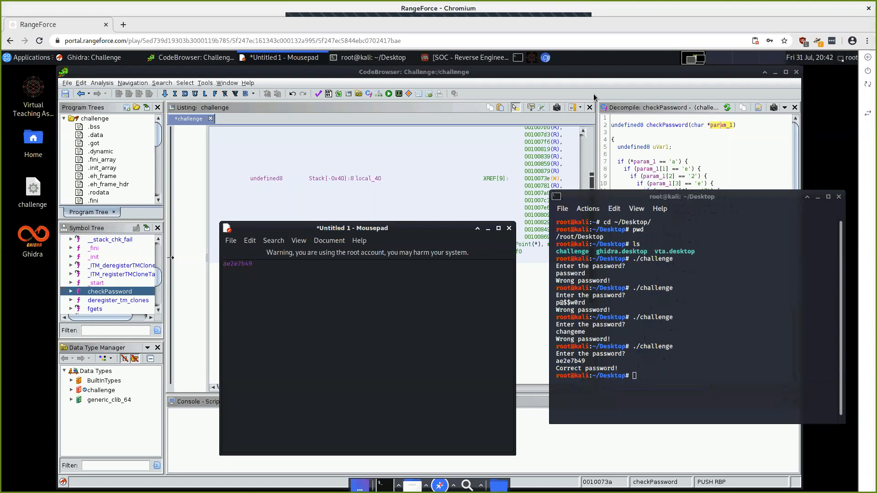
left_click(488, 229)
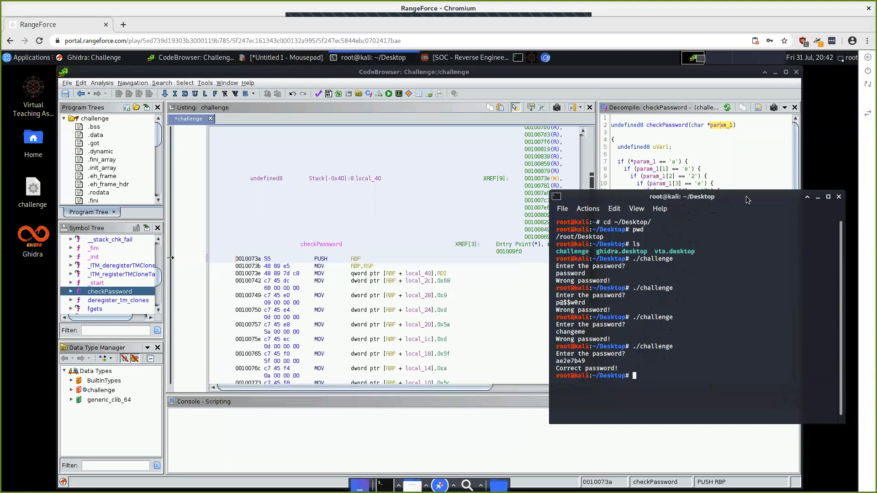
left_click(818, 203)
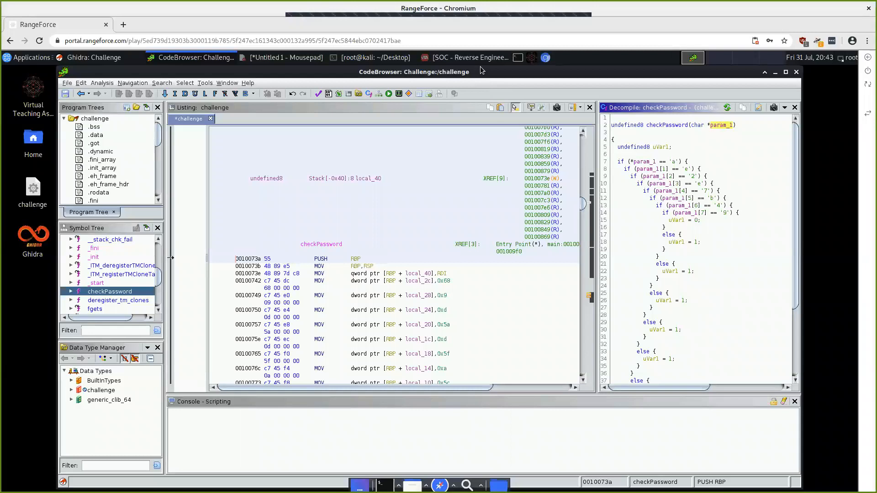
Step: Save the five-star rating and comment, then end the module and confirm with OK
left_click(464, 57)
left_click(249, 311)
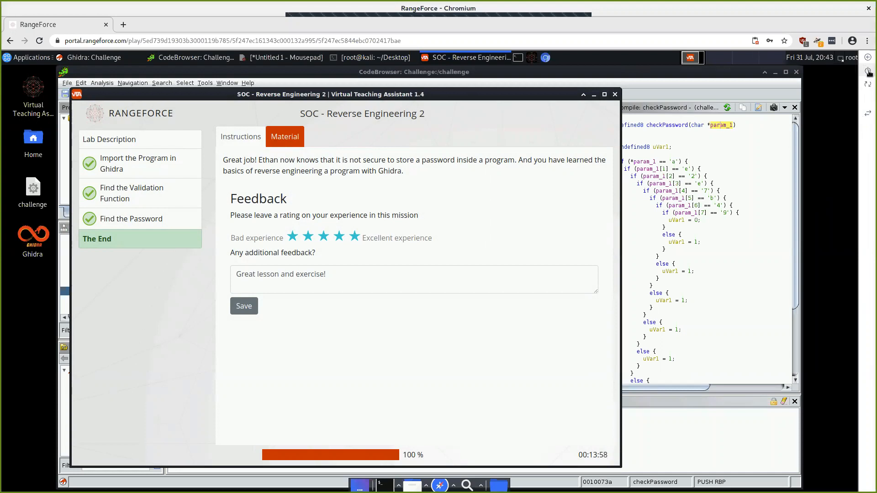
left_click(868, 72)
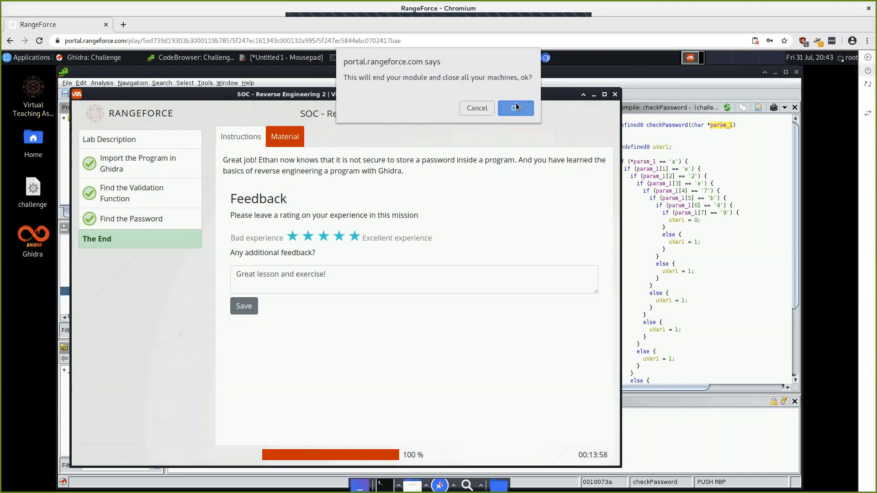
left_click(516, 108)
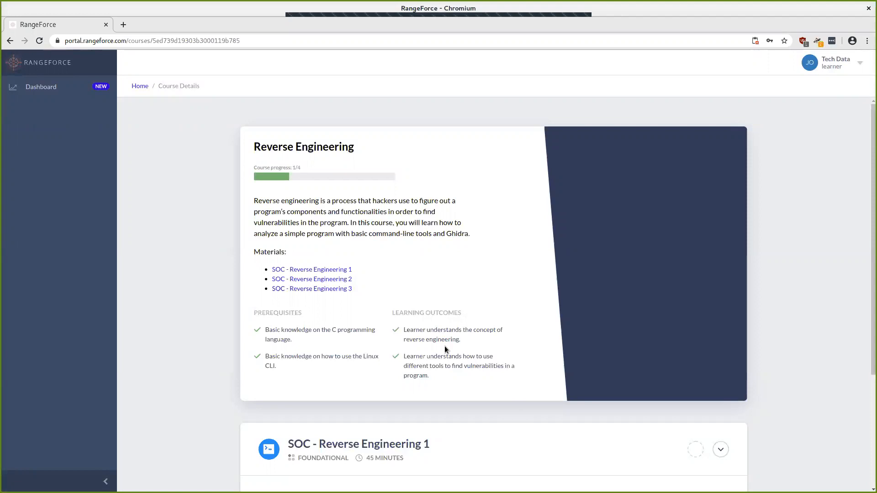
scroll(482, 312, "down", 3)
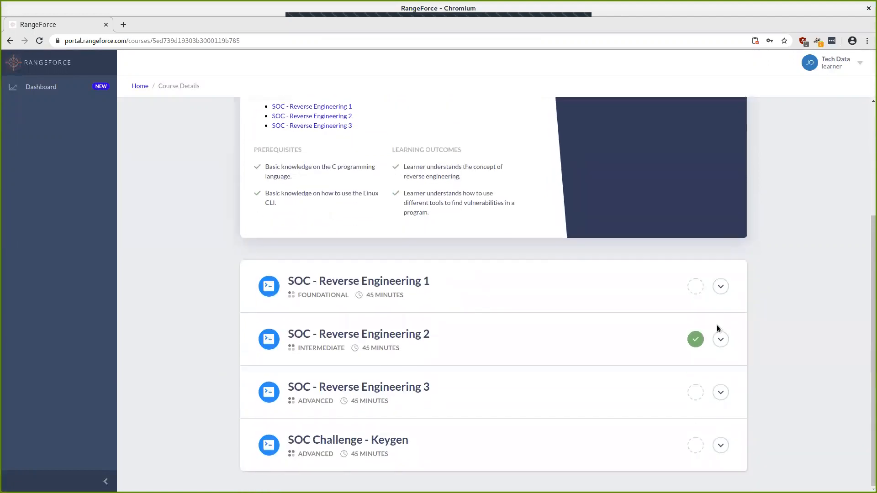
Step: Expand SOC - Reverse Engineering 2 and start it again in California [US]
left_click(722, 346)
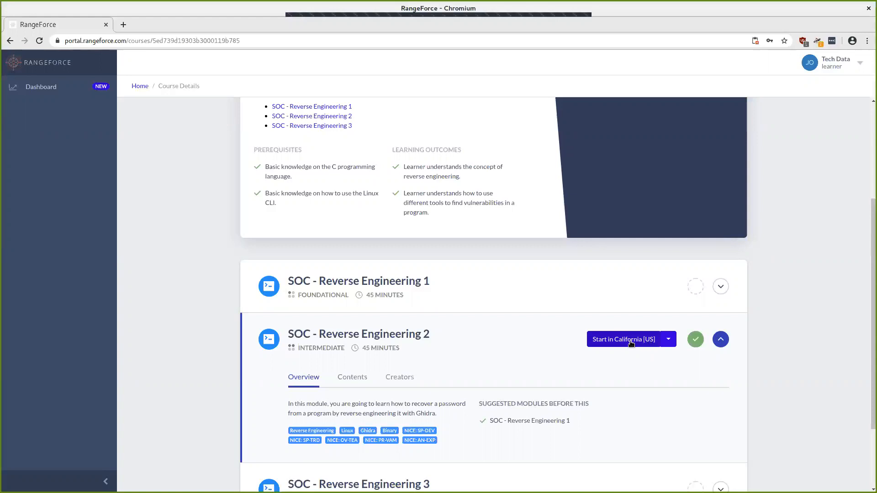
left_click(631, 343)
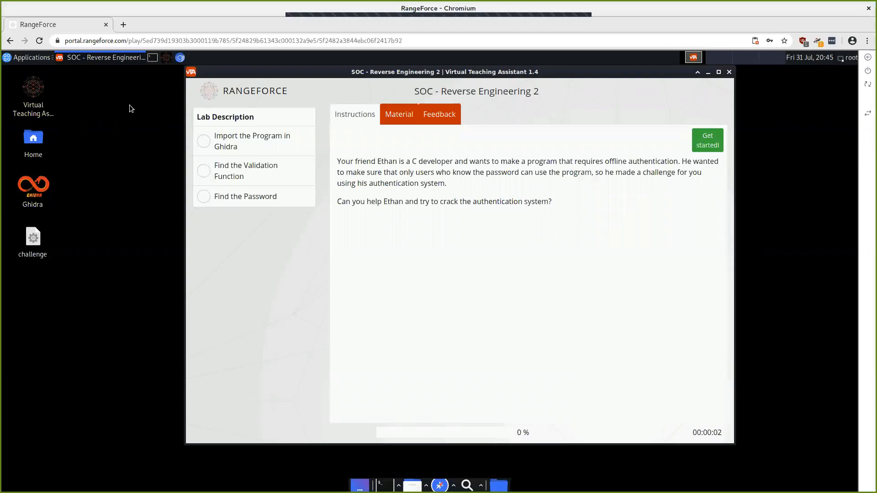
Step: Advance to the Find the Validation Function objective and place a new terminal on the right
left_click(708, 141)
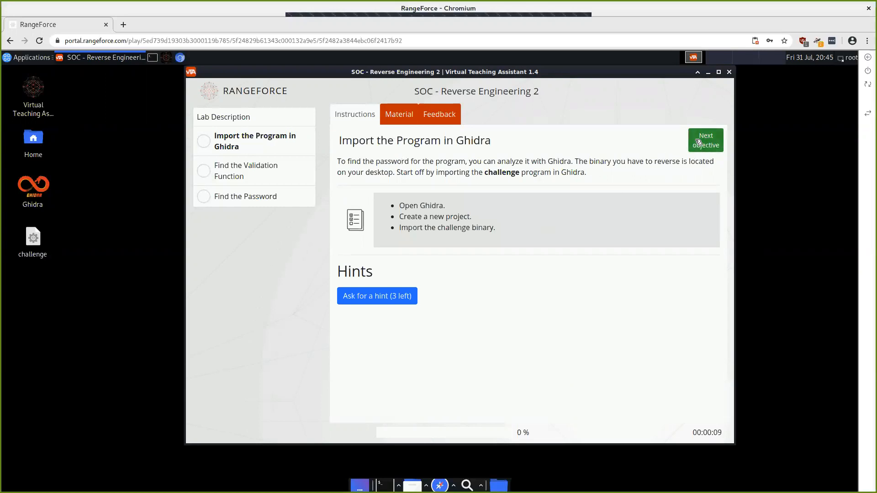
left_click(698, 142)
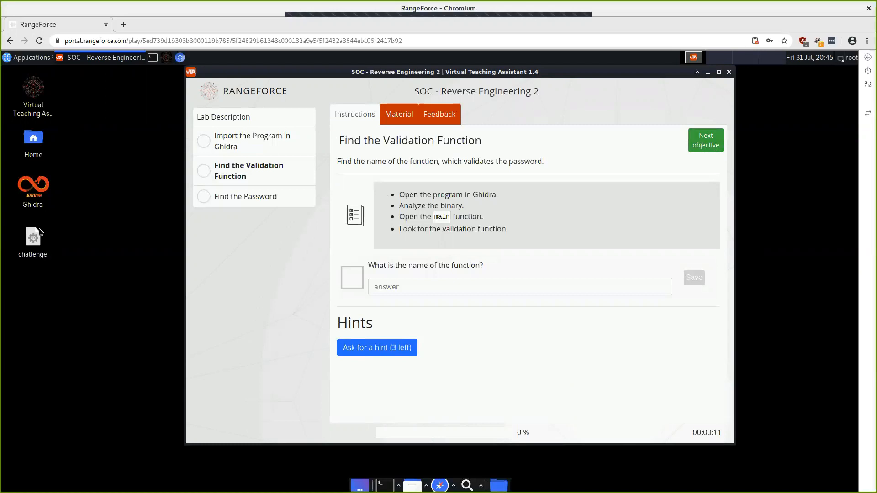
left_click(152, 58)
left_click_drag(188, 72, 657, 185)
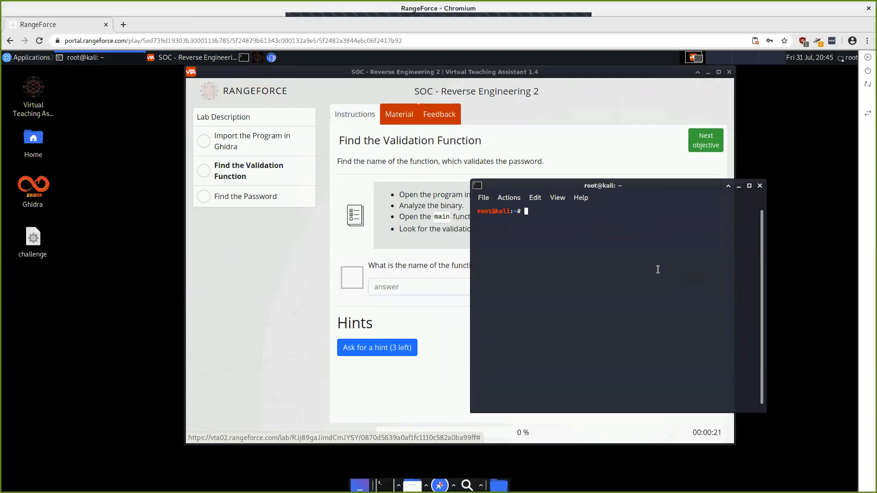
Step: From ~/Desktop run ./challenge with the guess 'password', then launch Ghidra from the desktop
type("cd ~/Desktop/")
key("Return")
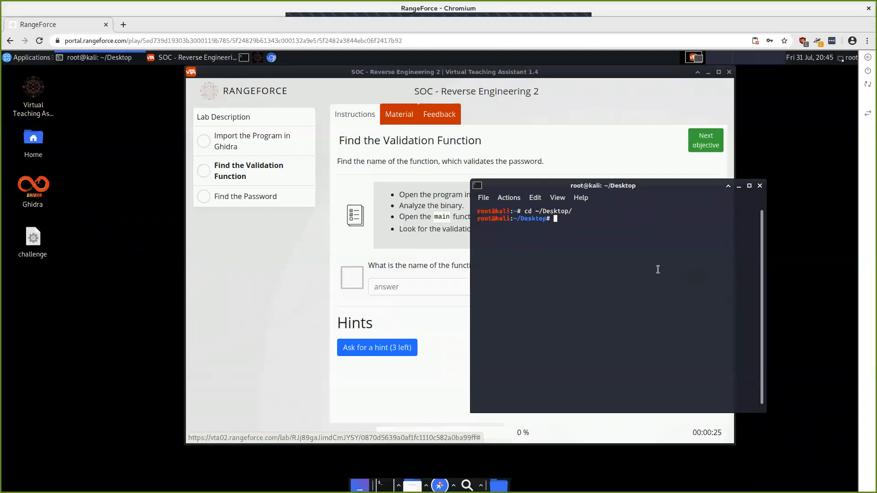
type("./ch")
key("Tab")
key("Return")
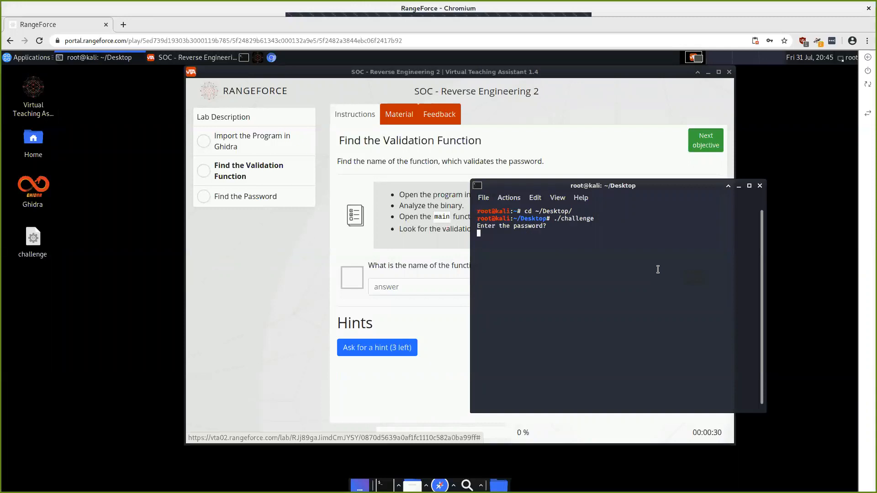
type("password")
key("Return")
left_click_drag(615, 188, 167, 202)
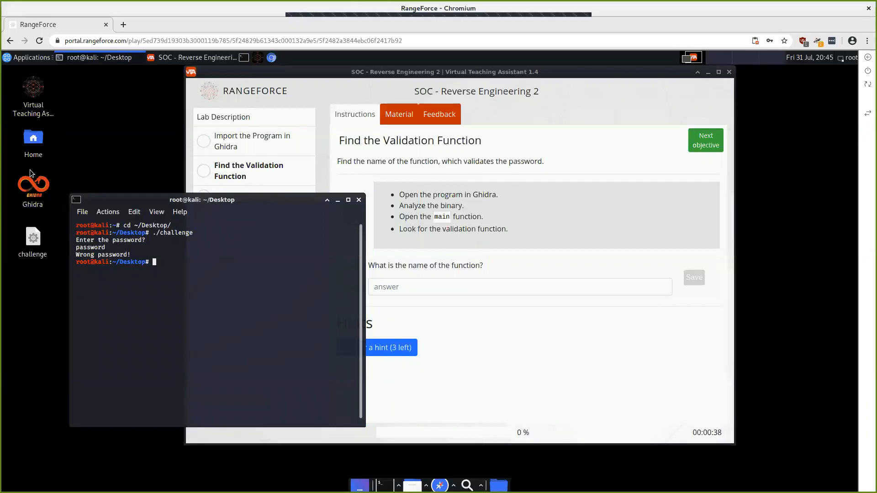
double_click(39, 188)
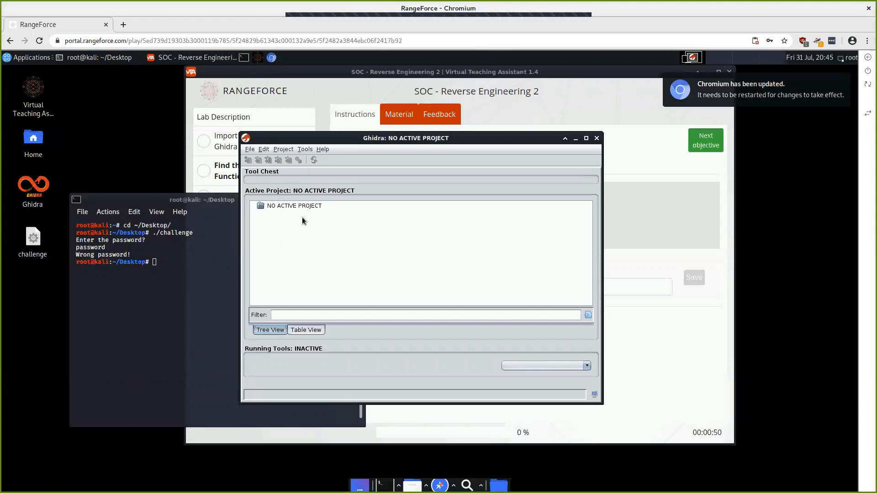
Step: Create a new non-shared Ghidra project named 'challenge'
left_click(250, 151)
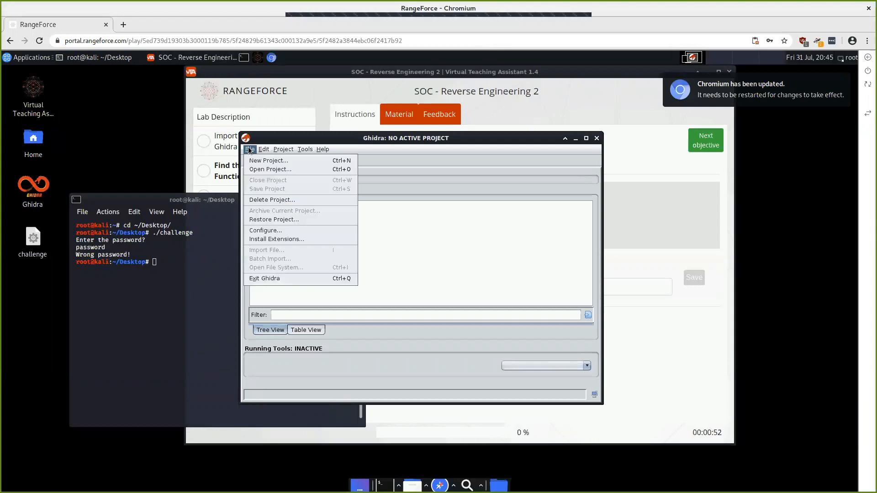
left_click(255, 160)
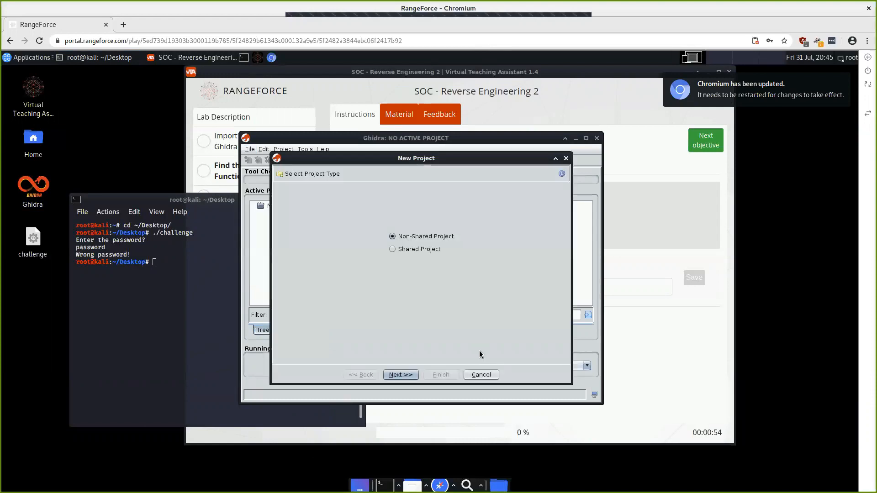
left_click(401, 375)
left_click(391, 241)
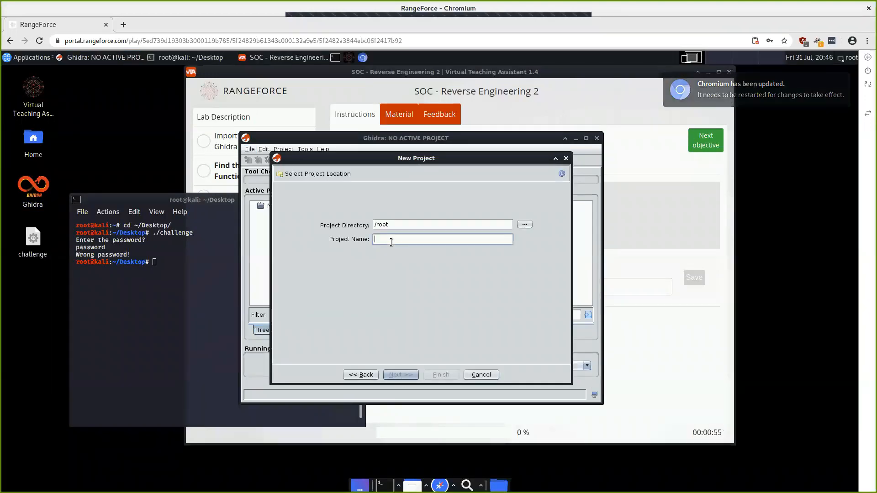
type("challenge")
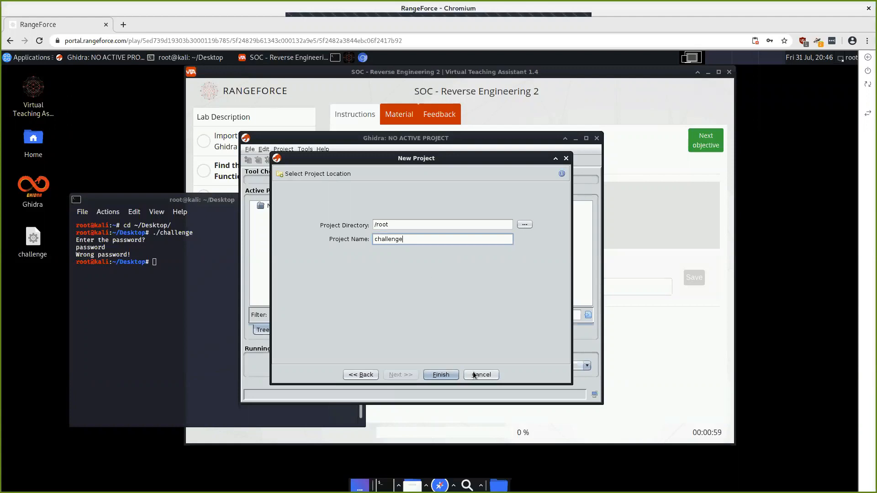
left_click(439, 375)
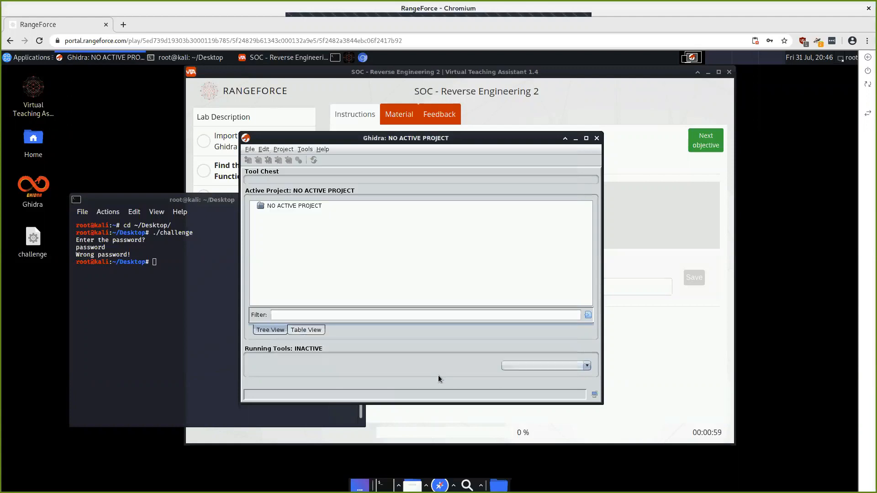
Step: Import the challenge binary from the Desktop and open it in CodeBrowser
left_click(249, 149)
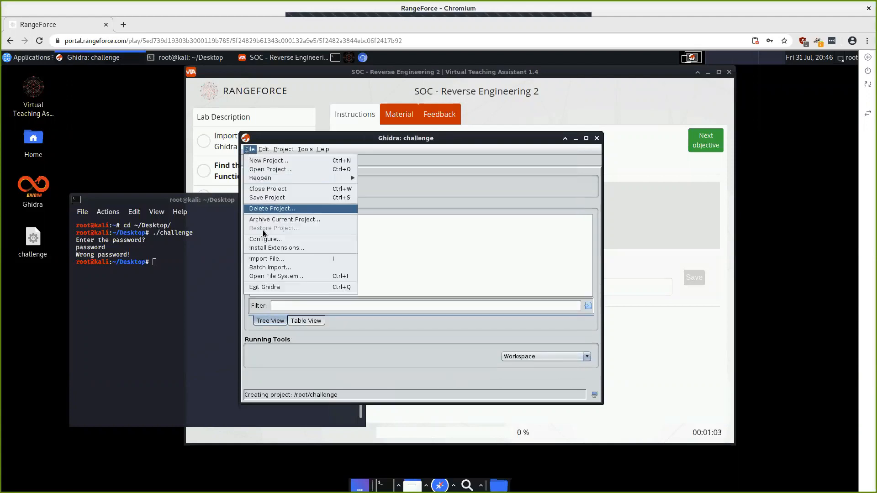
left_click(270, 259)
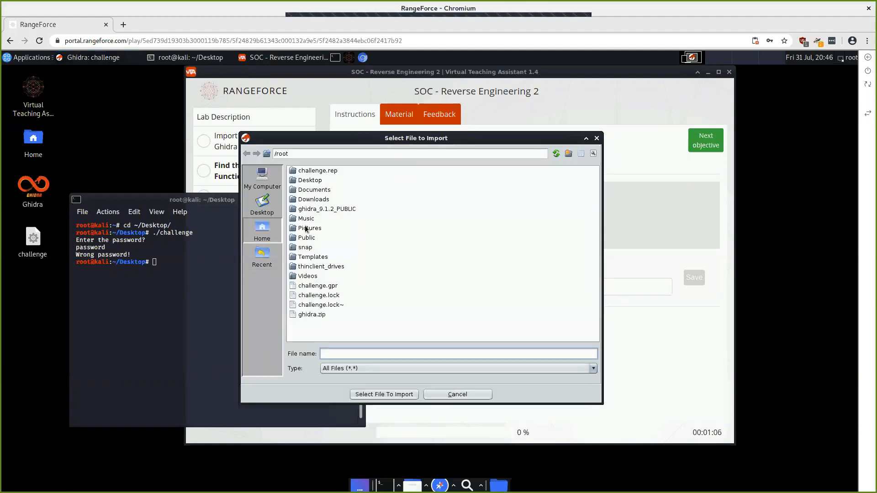
left_click(274, 210)
left_click(312, 171)
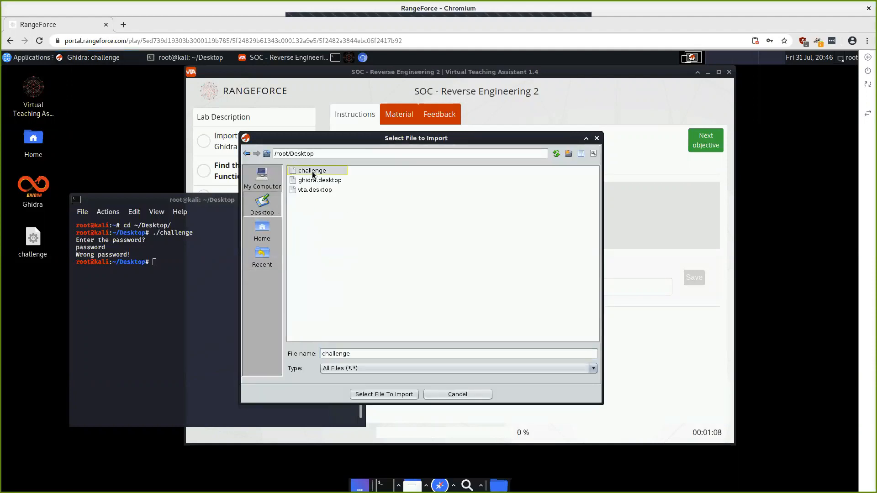
left_click(383, 396)
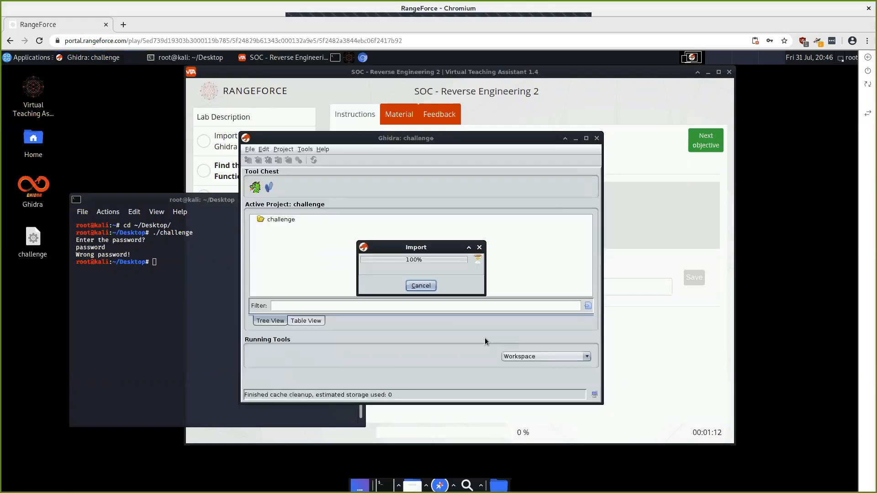
left_click(407, 322)
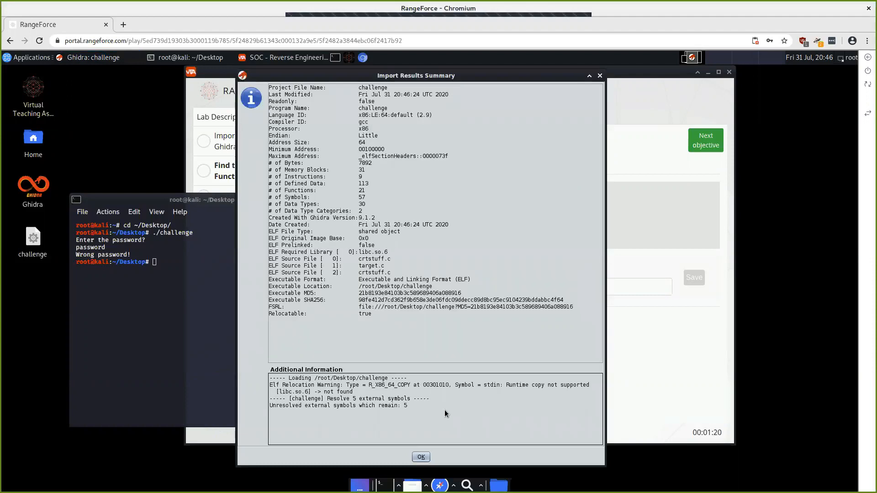
left_click(421, 458)
double_click(287, 228)
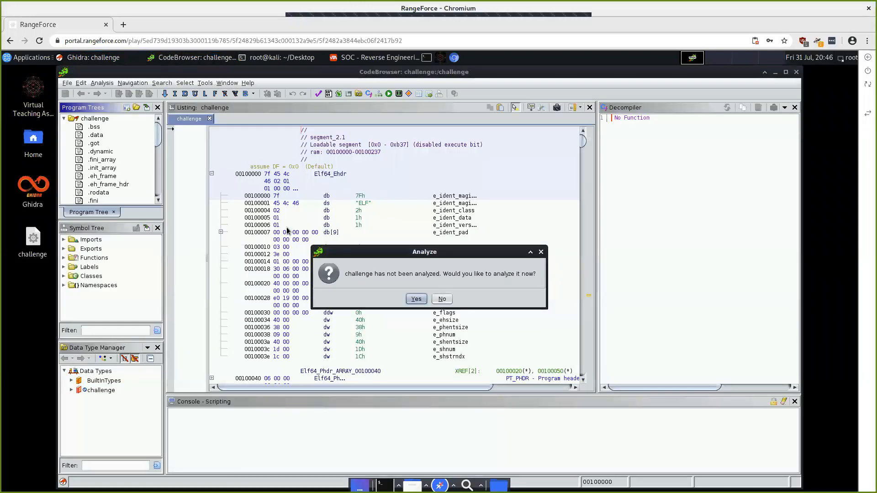
Step: Auto-analyze the challenge binary with default options and show checkPassword in the Decompiler
left_click(416, 299)
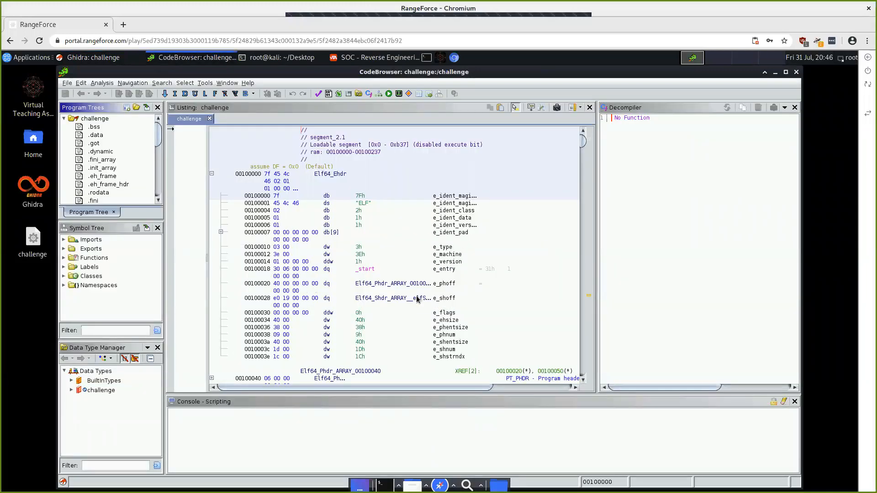
left_click(414, 359)
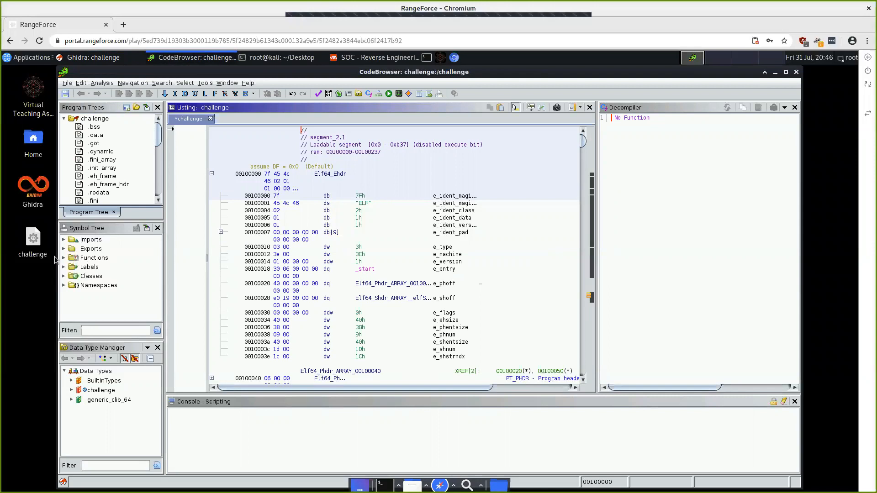
left_click(65, 258)
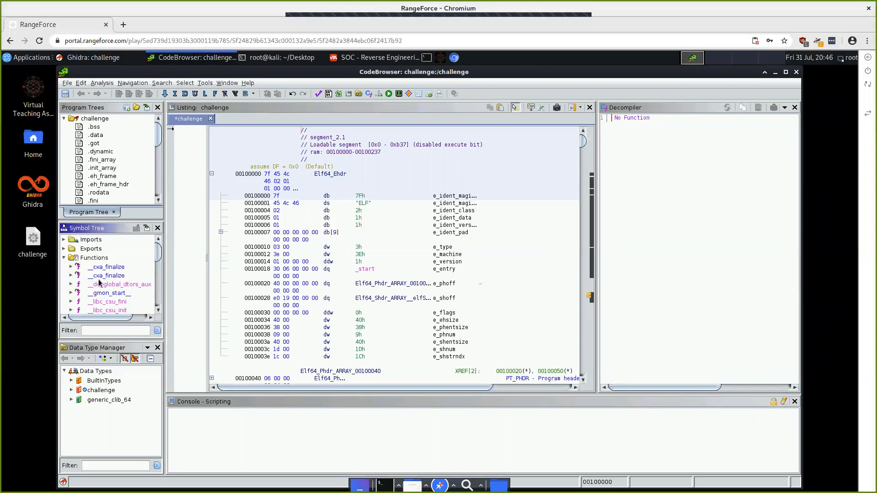
scroll(98, 283, "down", 5)
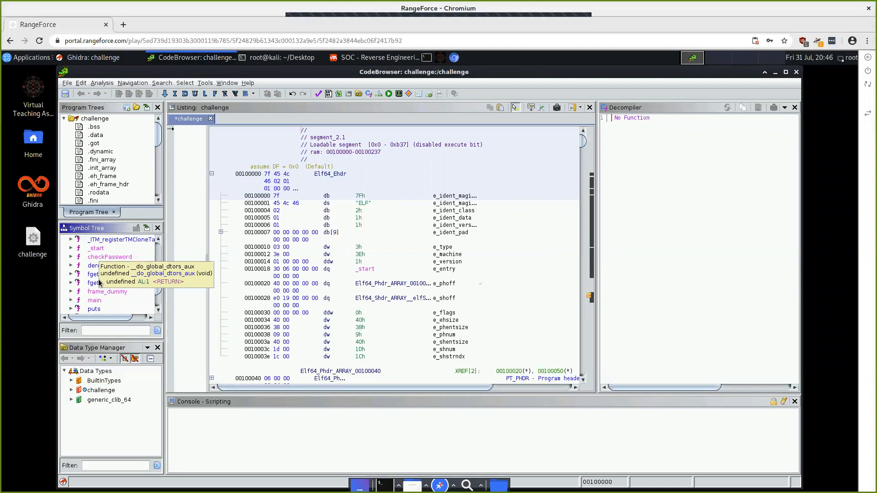
left_click(101, 257)
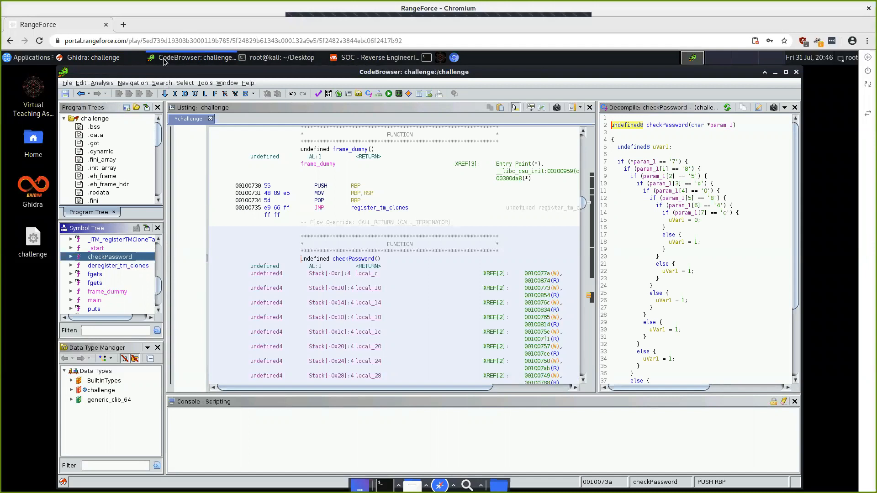
Step: Rerun ./challenge in the Kali terminal with the password recovered from checkPassword, getting 'Correct password!'
left_click(288, 58)
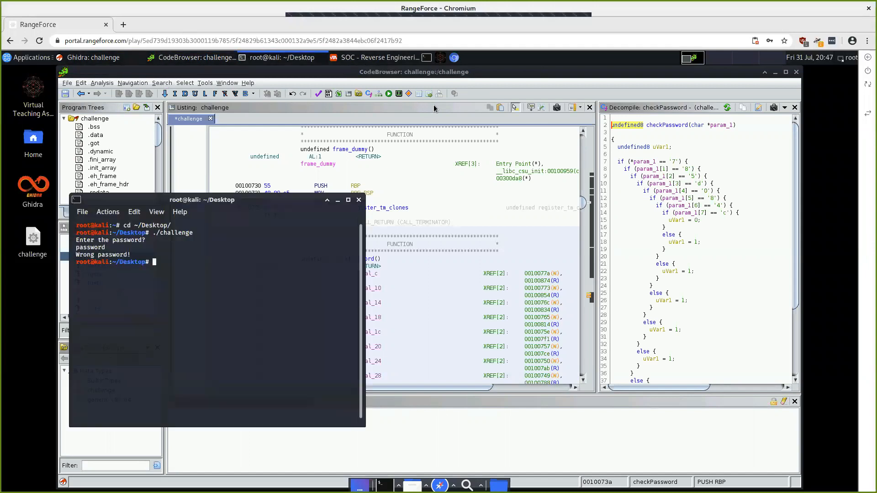
key("Up")
key("Return")
type("785")
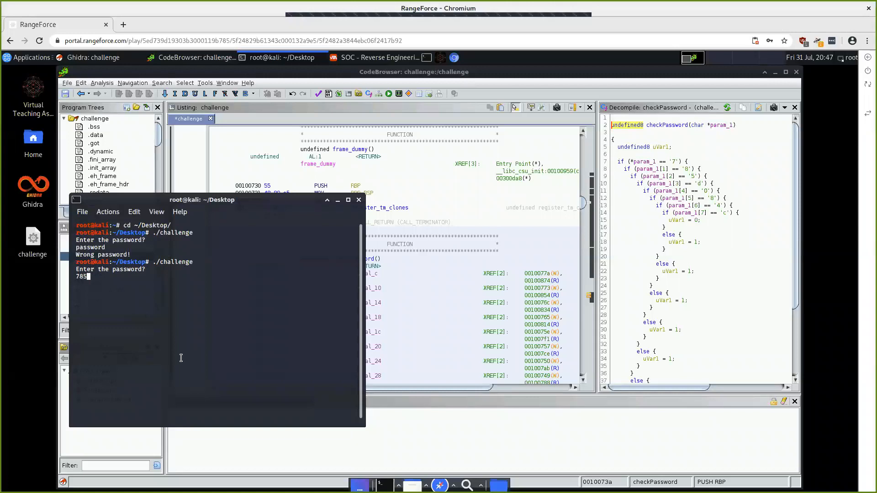
type("d084c")
key("Return")
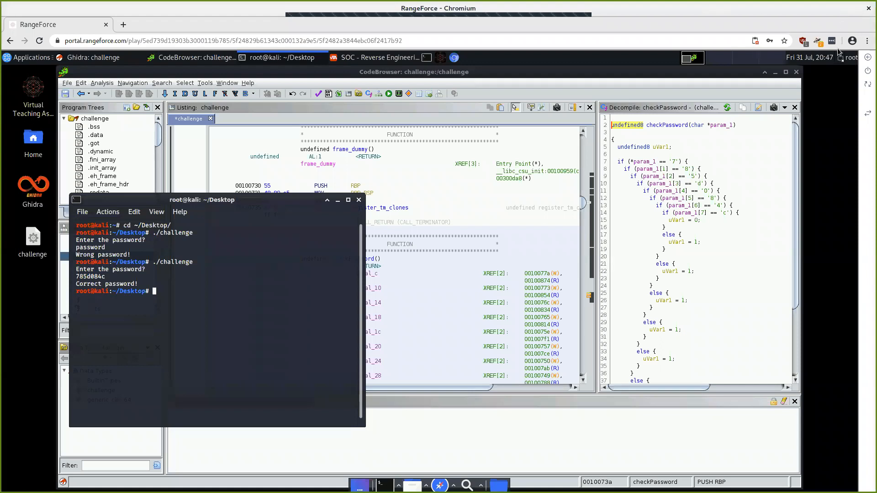
left_click(867, 72)
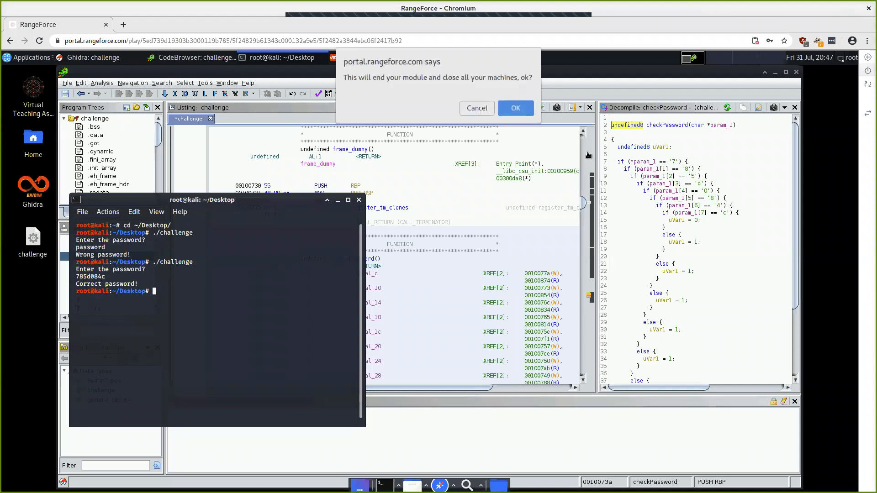
Step: Confirm ending the Reverse Engineering 2 module and return to the course details page
left_click(520, 109)
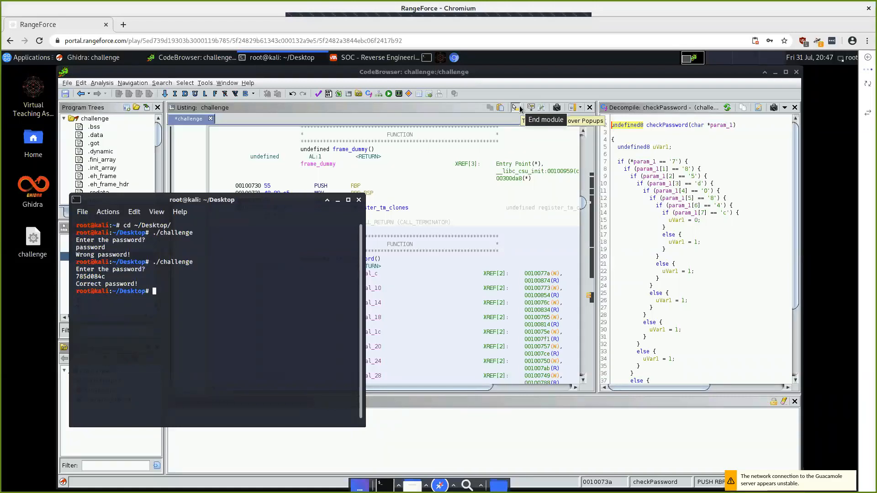
left_click(519, 108)
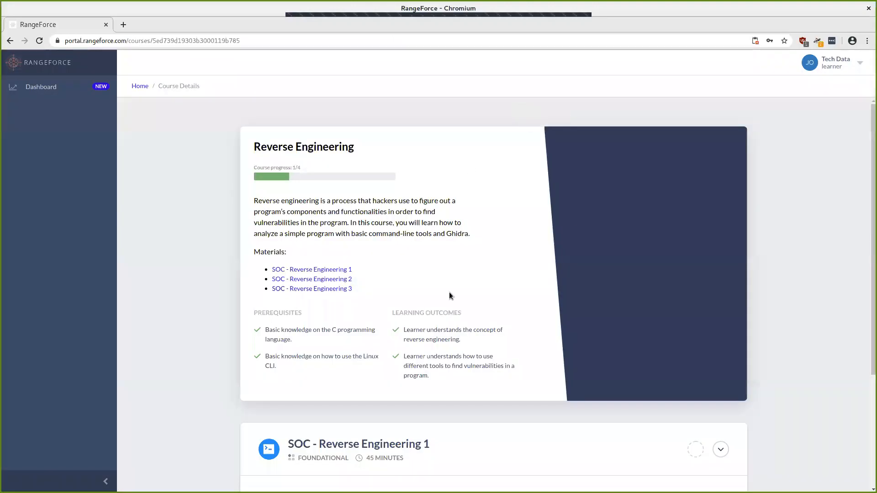
Step: Expand the SOC - Reverse Engineering 2 entry and select its NICE: AN-EXP tag text
scroll(450, 295, "down", 3)
left_click(721, 368)
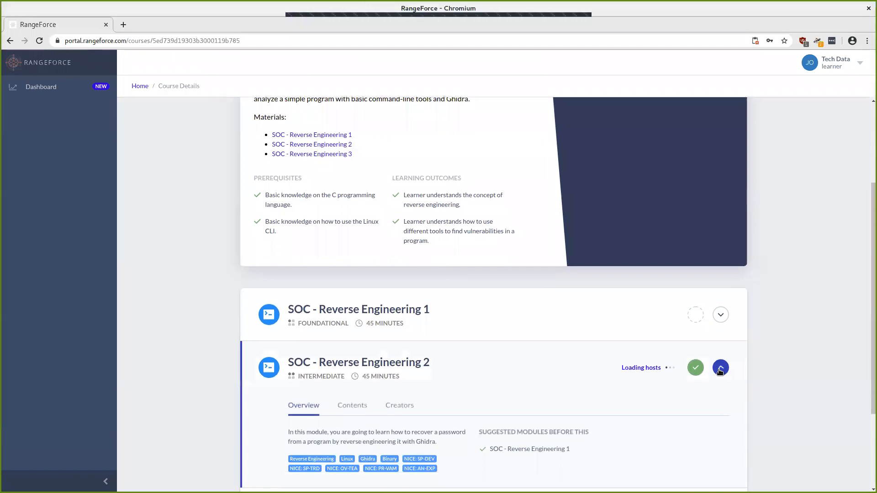
scroll(573, 371, "down", 2)
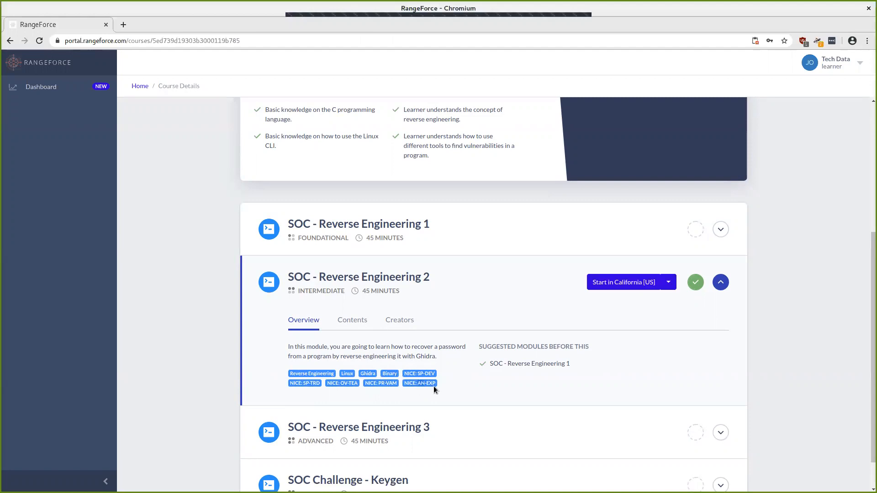
left_click_drag(434, 386, 405, 383)
Step: Search Google for NICE: AN-EXP and read the NICCS Exploitation Analysis page
right_click(404, 383)
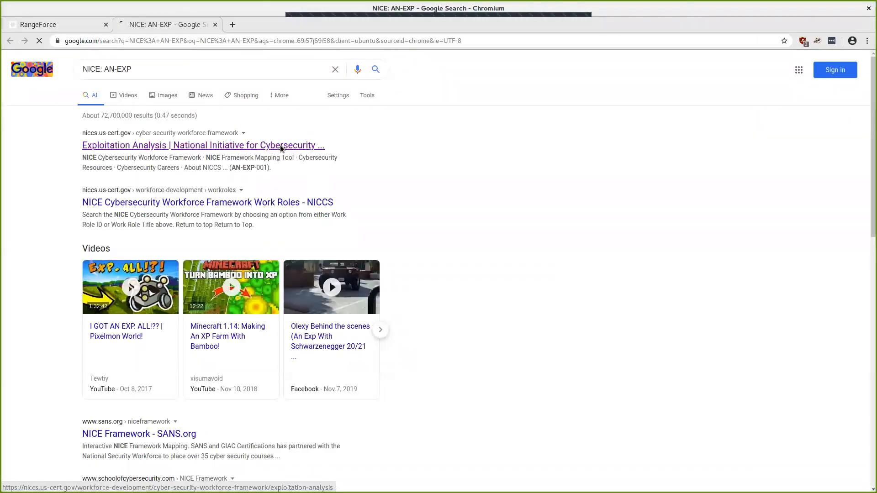
left_click(281, 145)
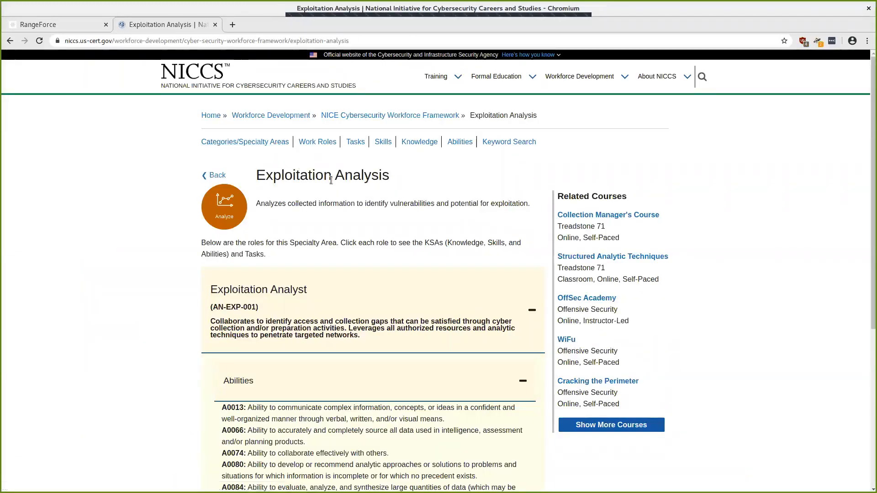
scroll(342, 198, "down", 2)
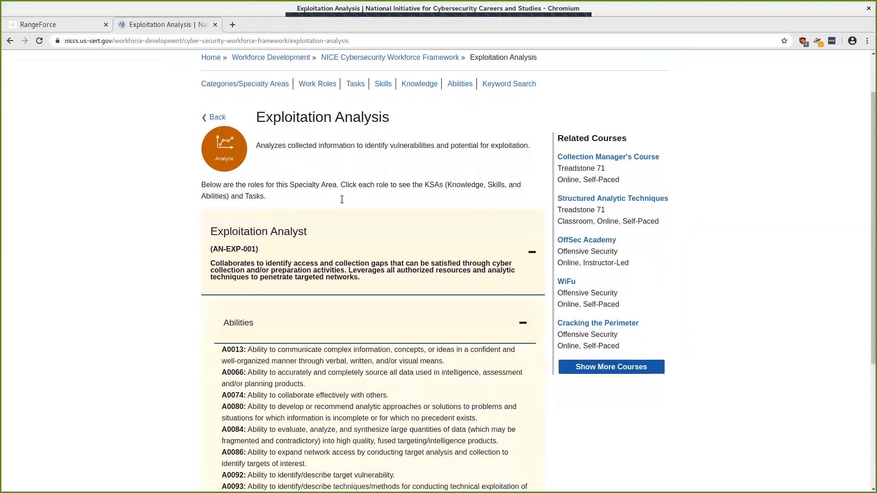
scroll(341, 199, "down", 1)
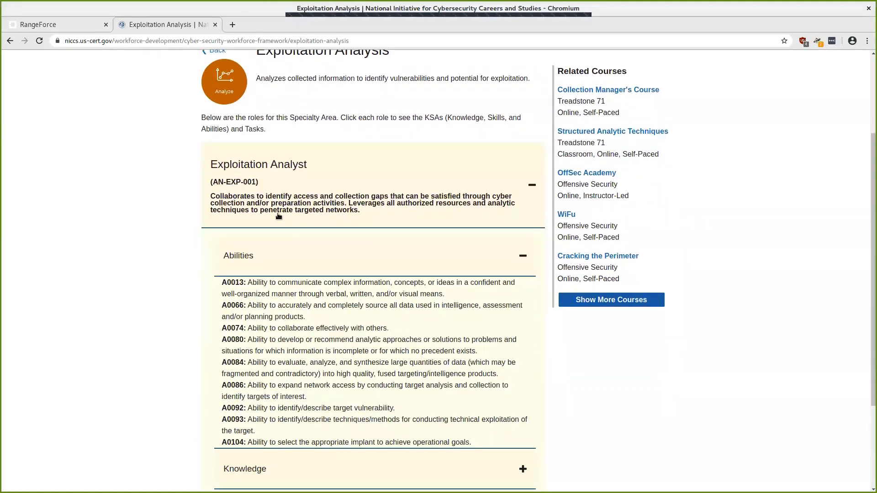
scroll(278, 216, "down", 2)
scroll(278, 215, "down", 3)
scroll(279, 215, "up", 4)
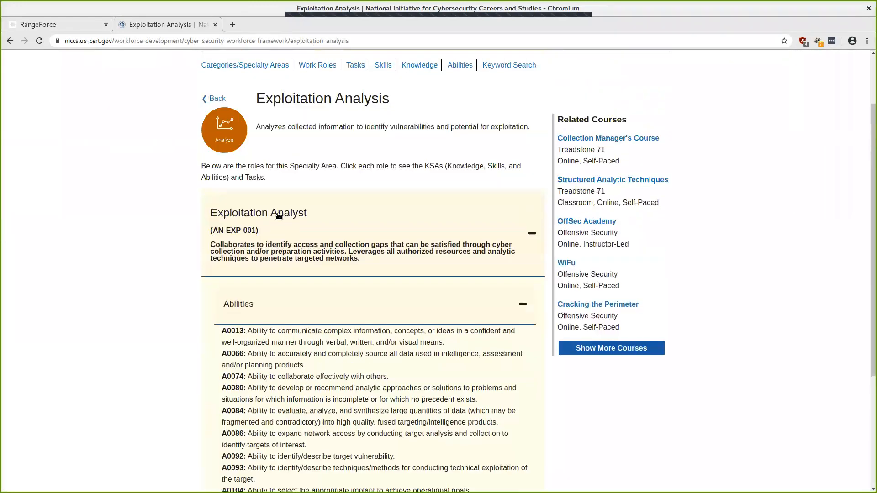
Step: Compare the Exploitation Analysis page with the RangeForce course, ending on the RangeForce tab
left_click(56, 25)
left_click(160, 23)
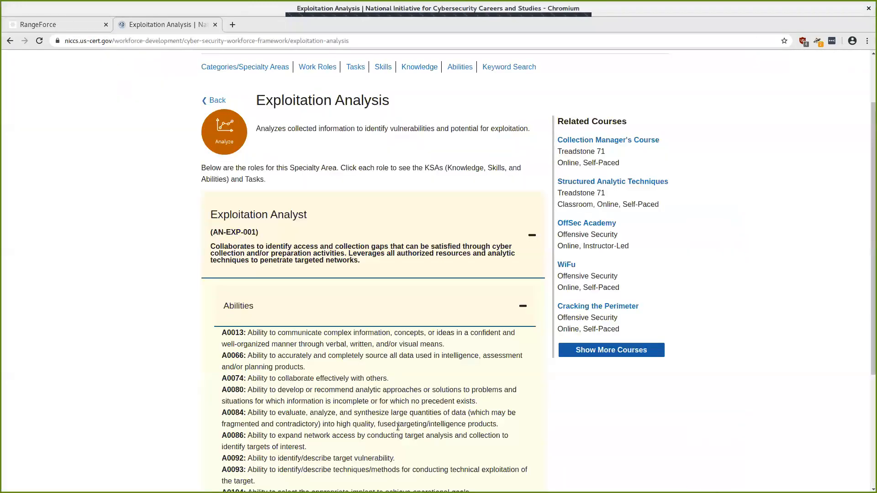
scroll(398, 429, "down", 1)
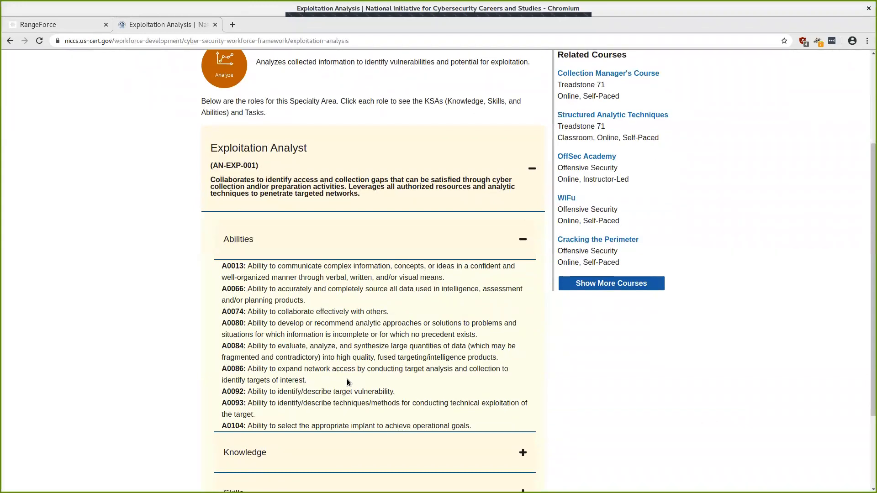
scroll(346, 379, "up", 3)
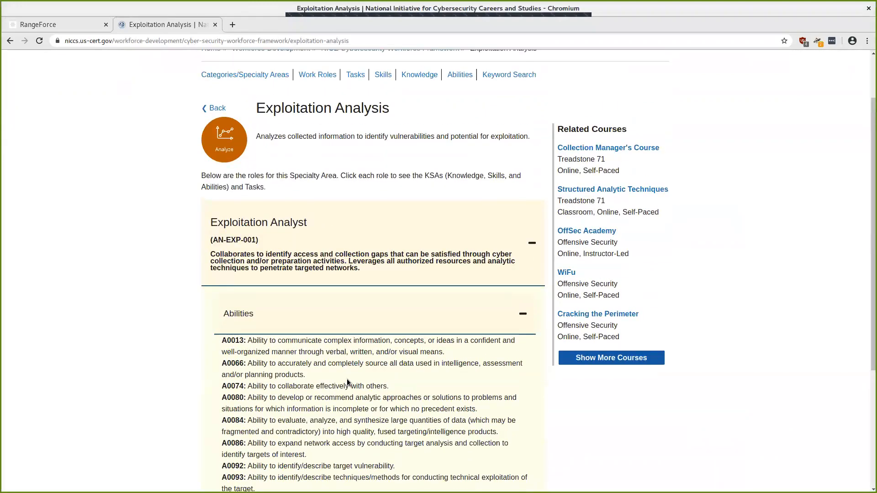
scroll(346, 382, "down", 5)
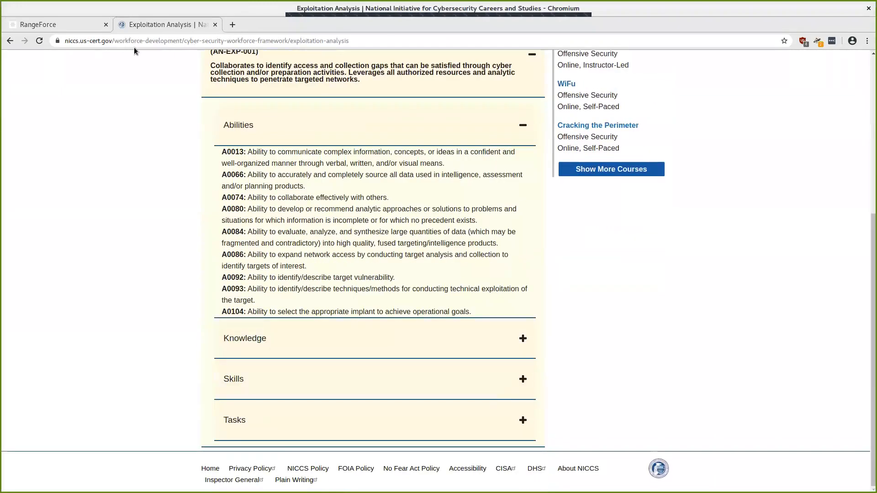
left_click(80, 28)
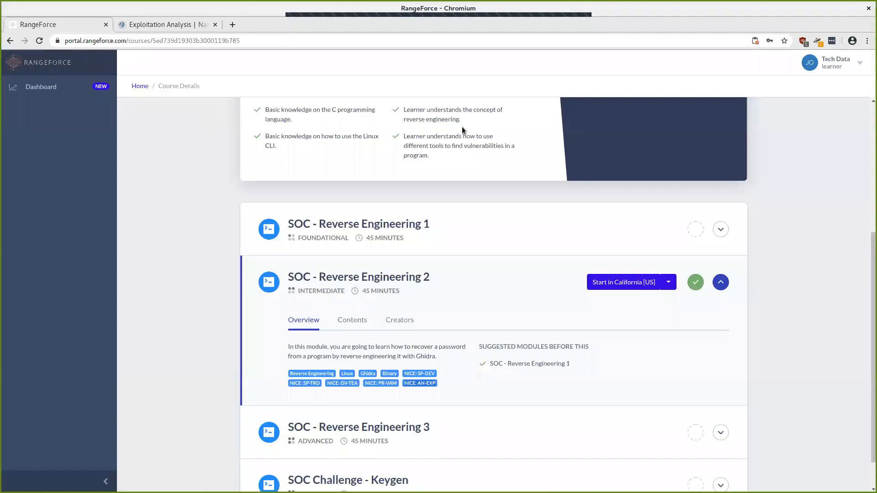